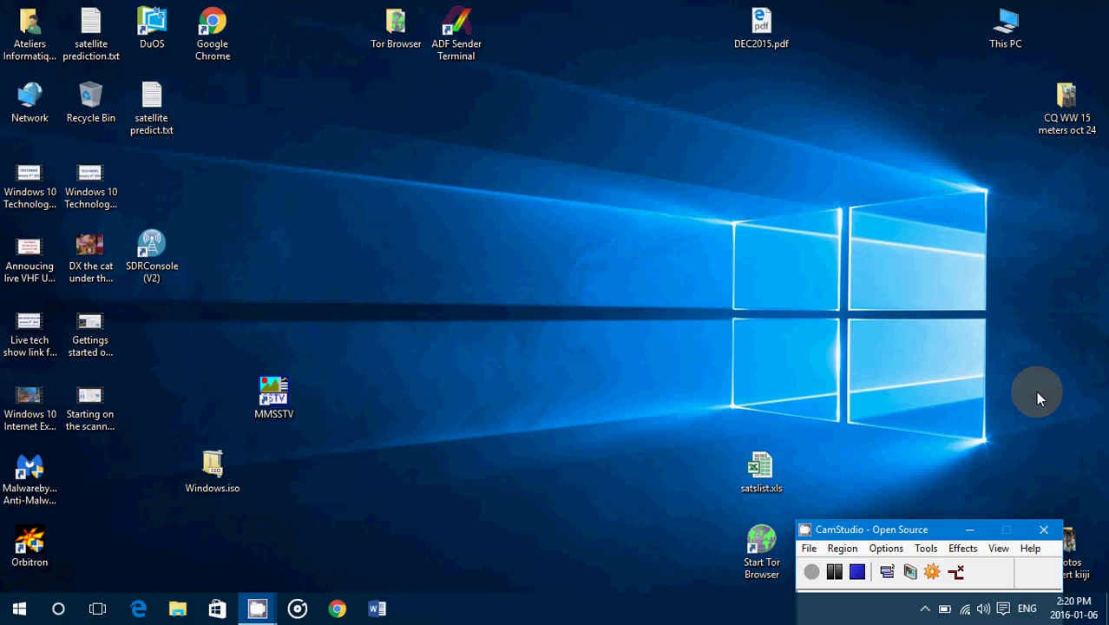
View File Explorer in the default Windows colours and close it.
click(182, 607)
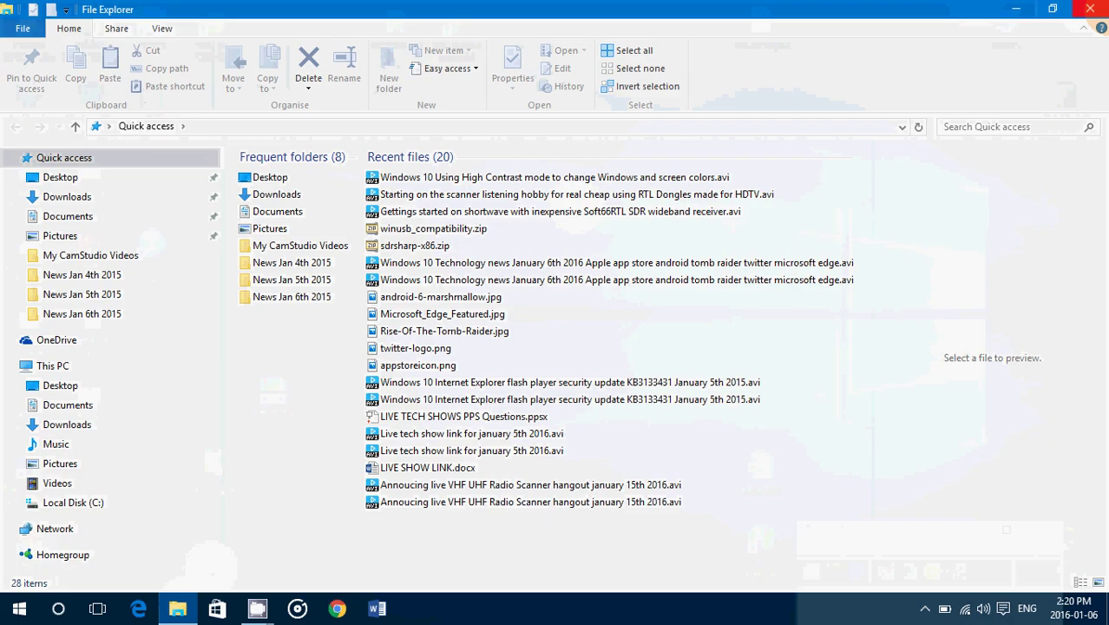
click(1090, 9)
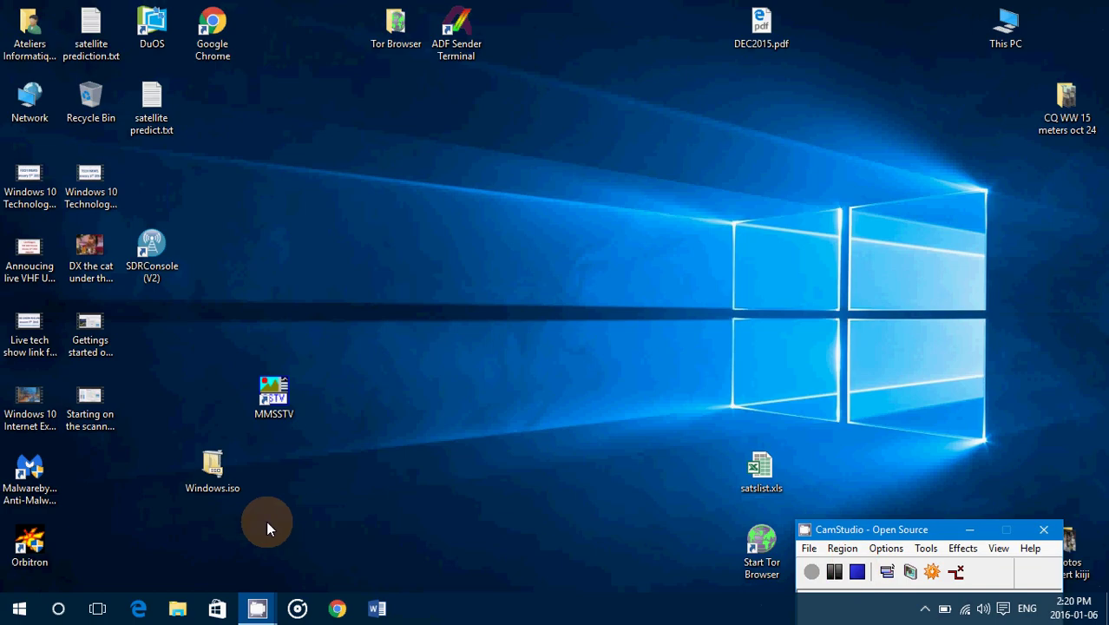
Search Windows for "high contra" to look up the high-contrast settings, and dismiss the results.
click(58, 609)
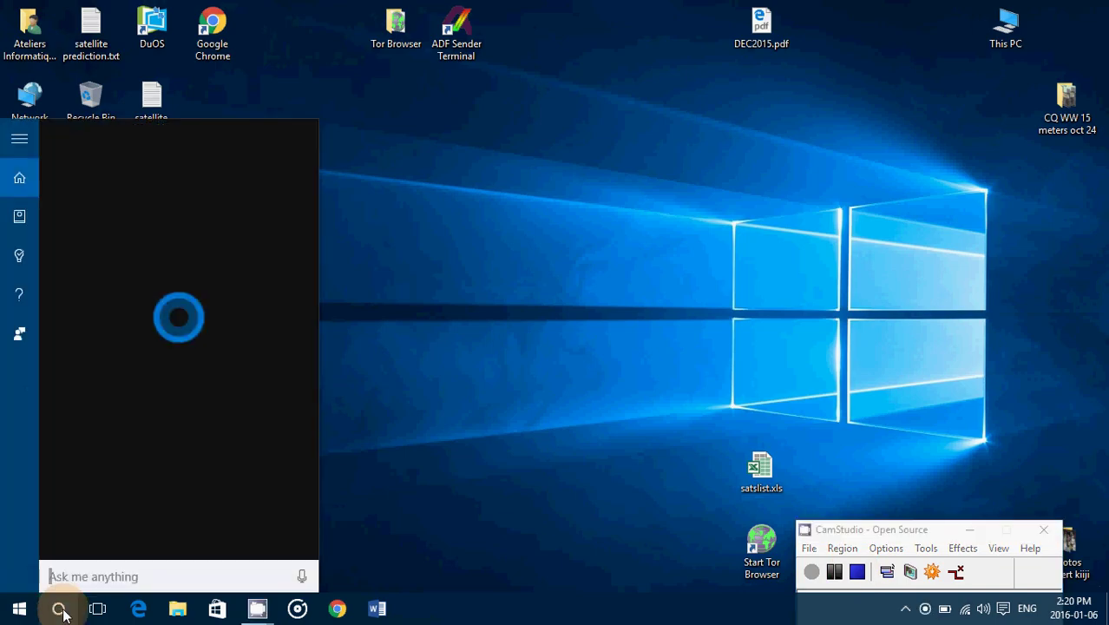
text(high contr)
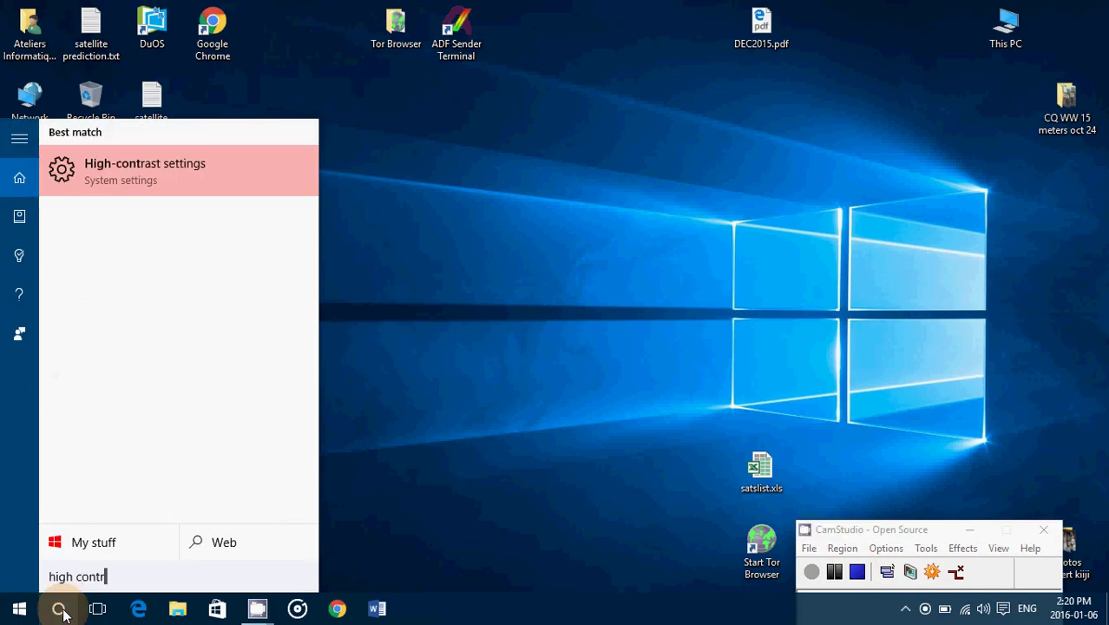
text(a)
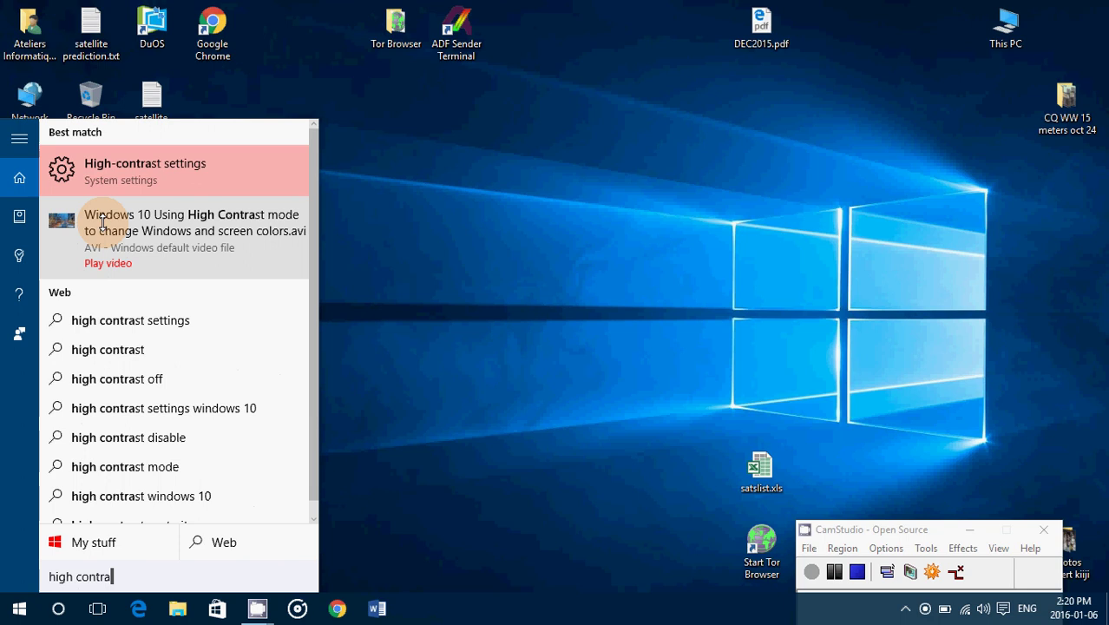
click(911, 367)
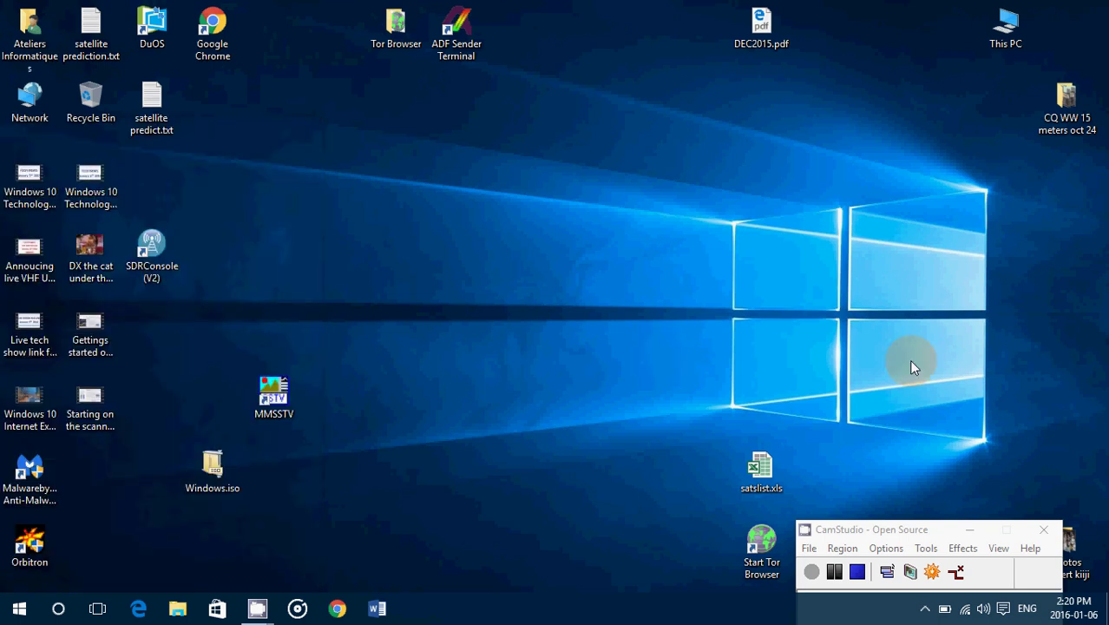
Open the high contrast theme options in the Ease of Access section of Windows Settings.
click(1003, 608)
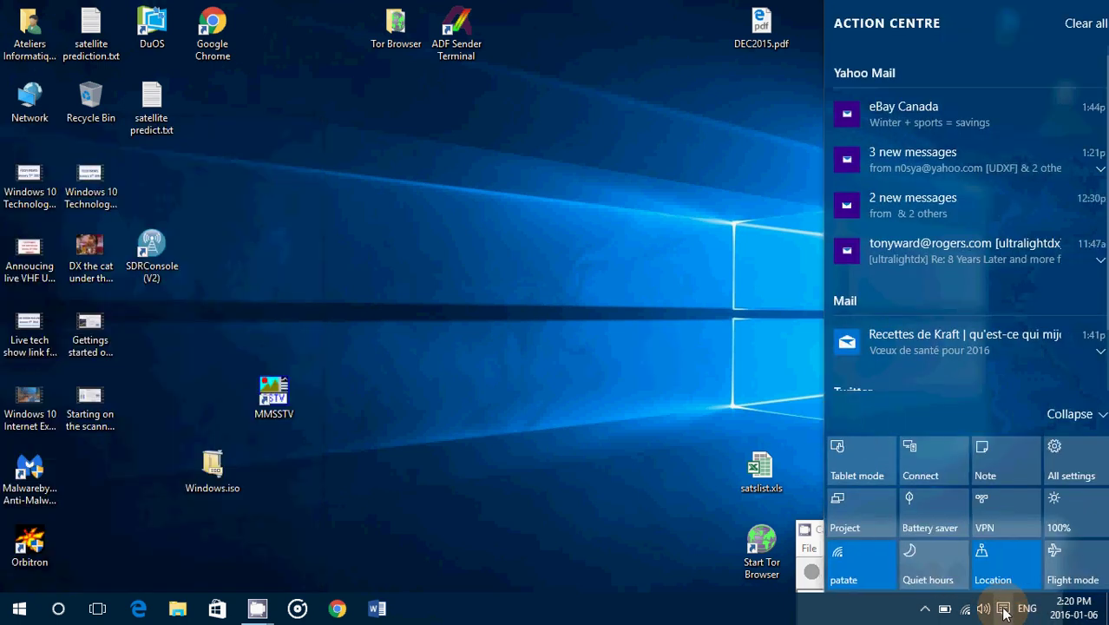
click(1064, 471)
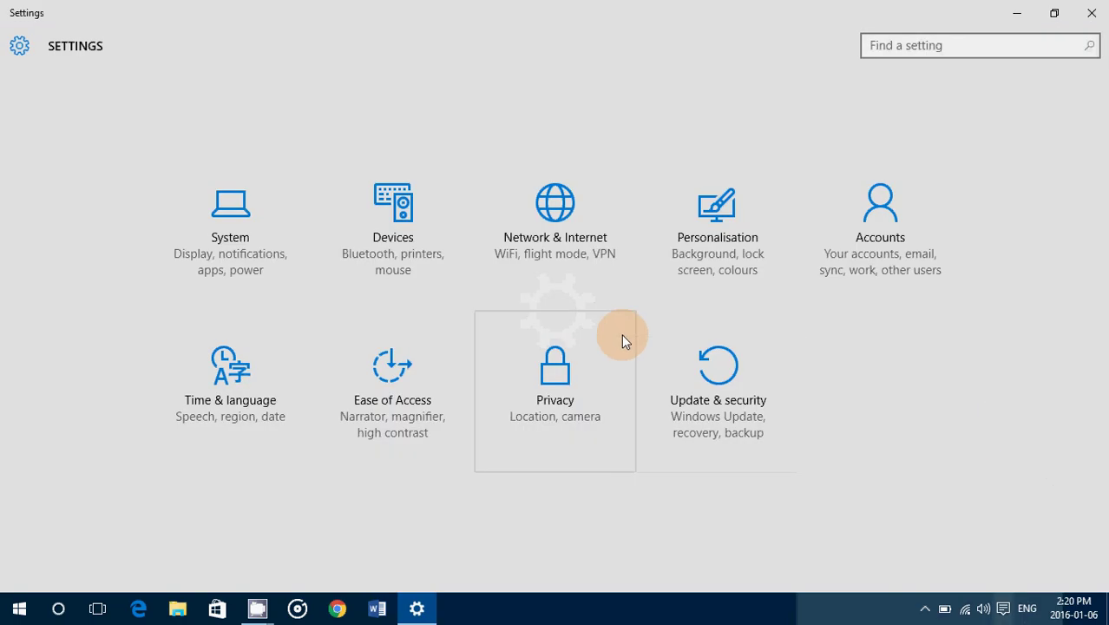
click(373, 395)
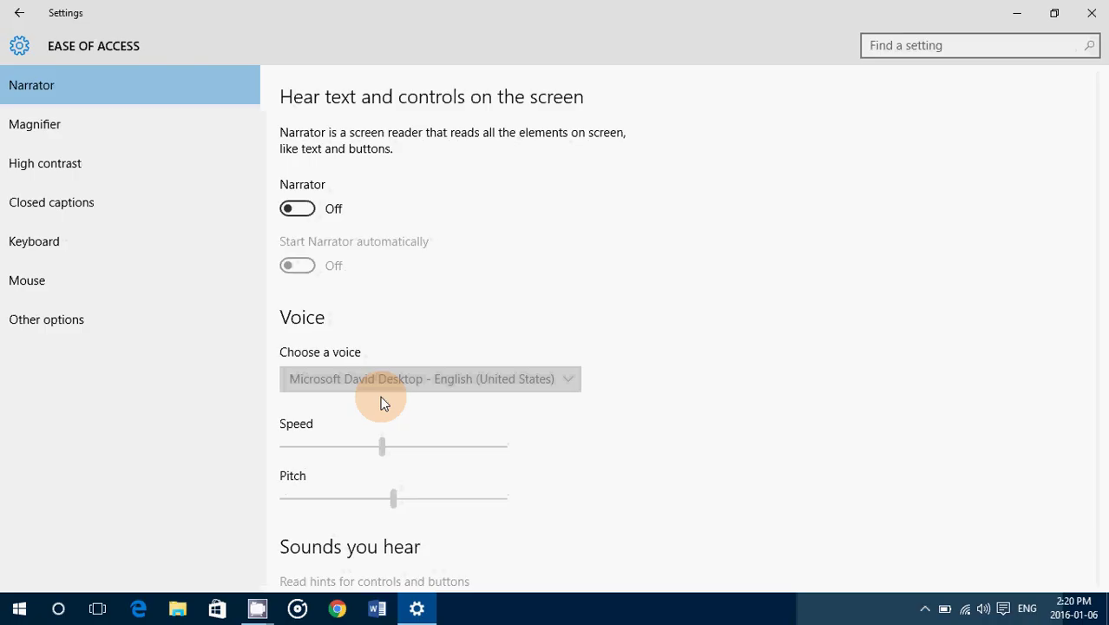
click(59, 164)
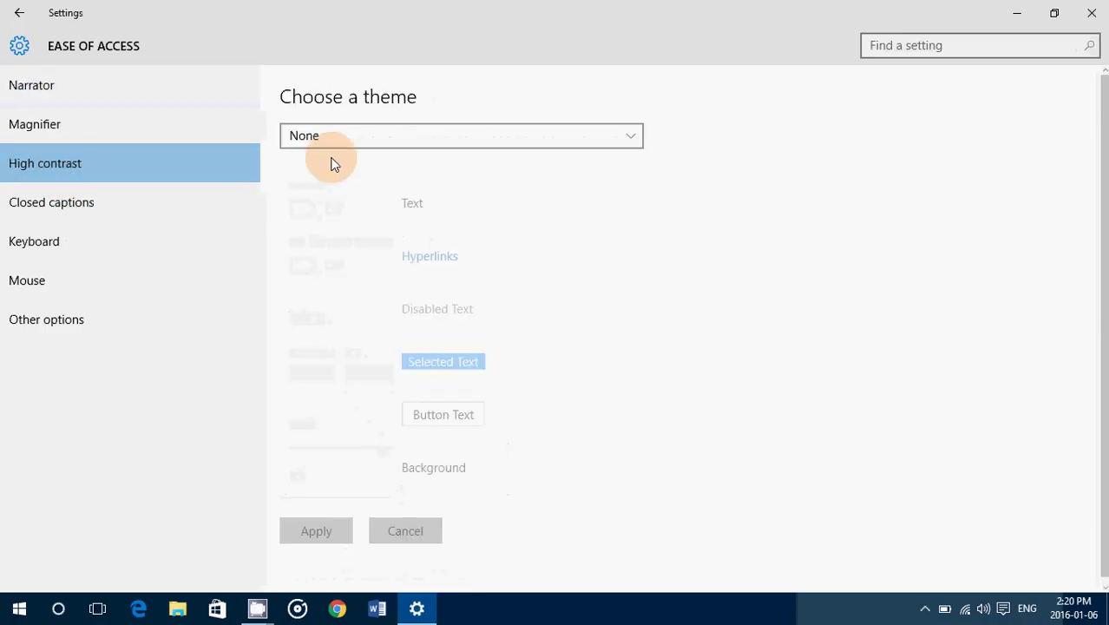
Choose the High Contrast #2 theme and apply it to Windows.
click(386, 138)
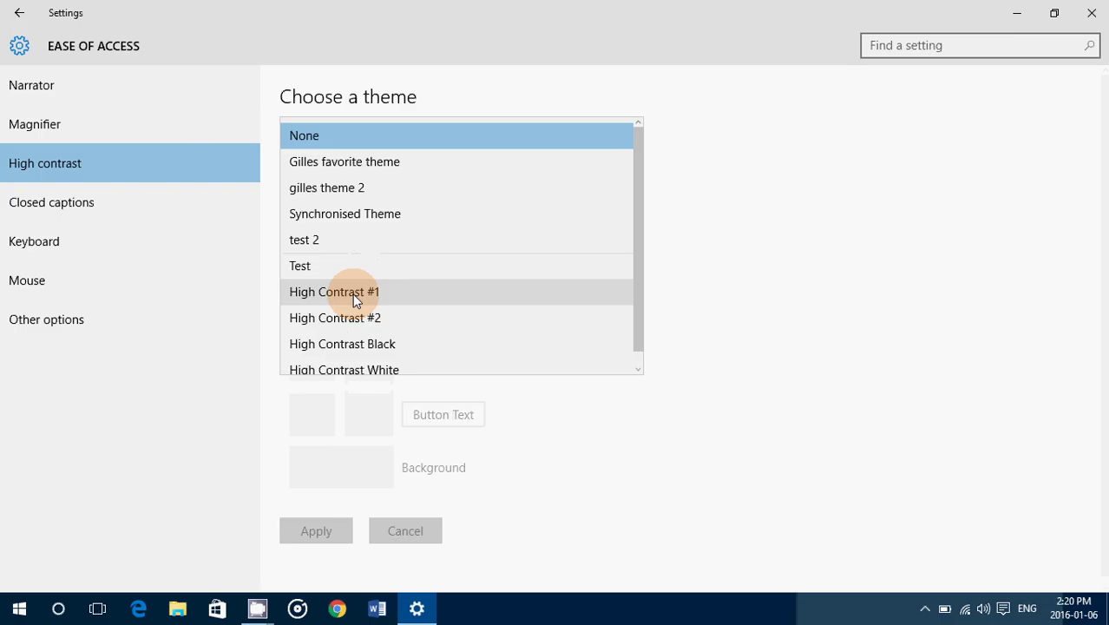
click(346, 317)
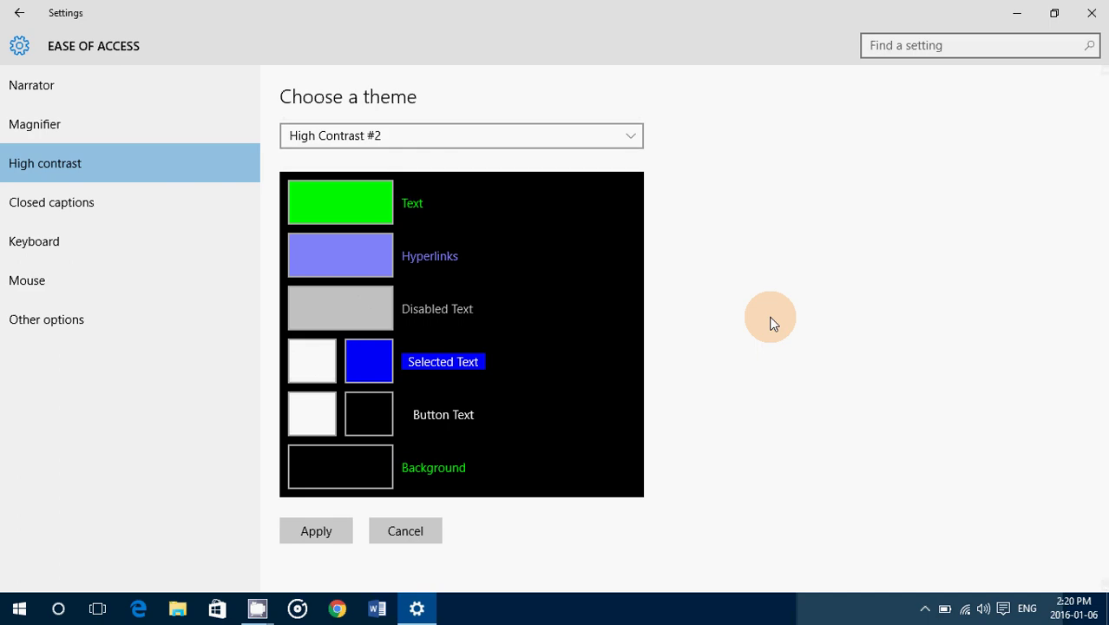
click(323, 529)
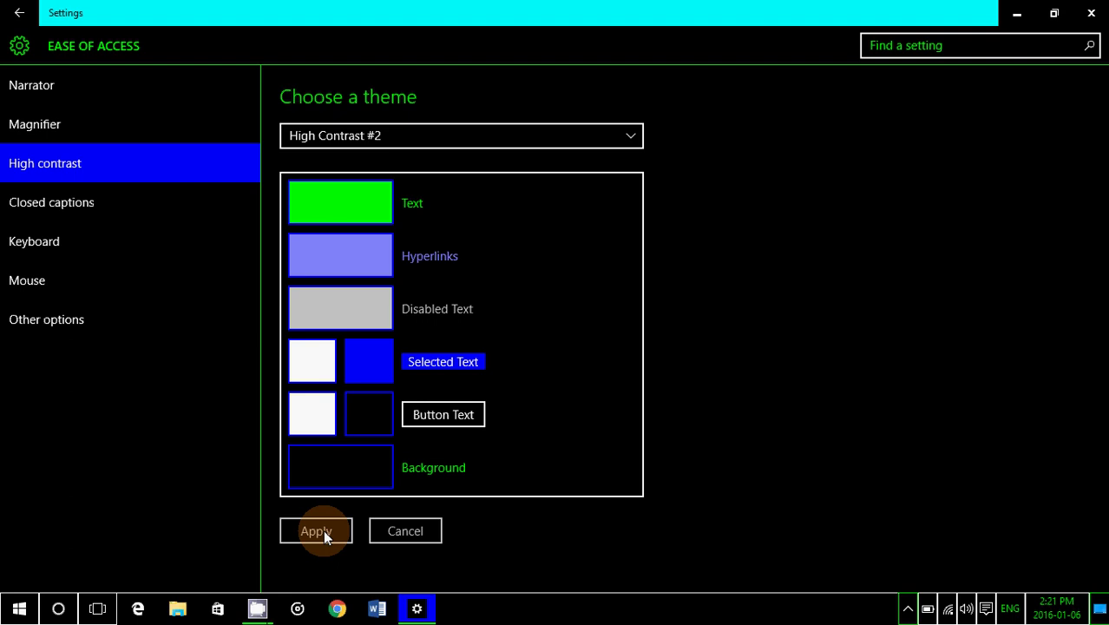
Switch to Microsoft Edge, view spaceweather.com in the high contrast colours, and return to the Settings window.
click(139, 610)
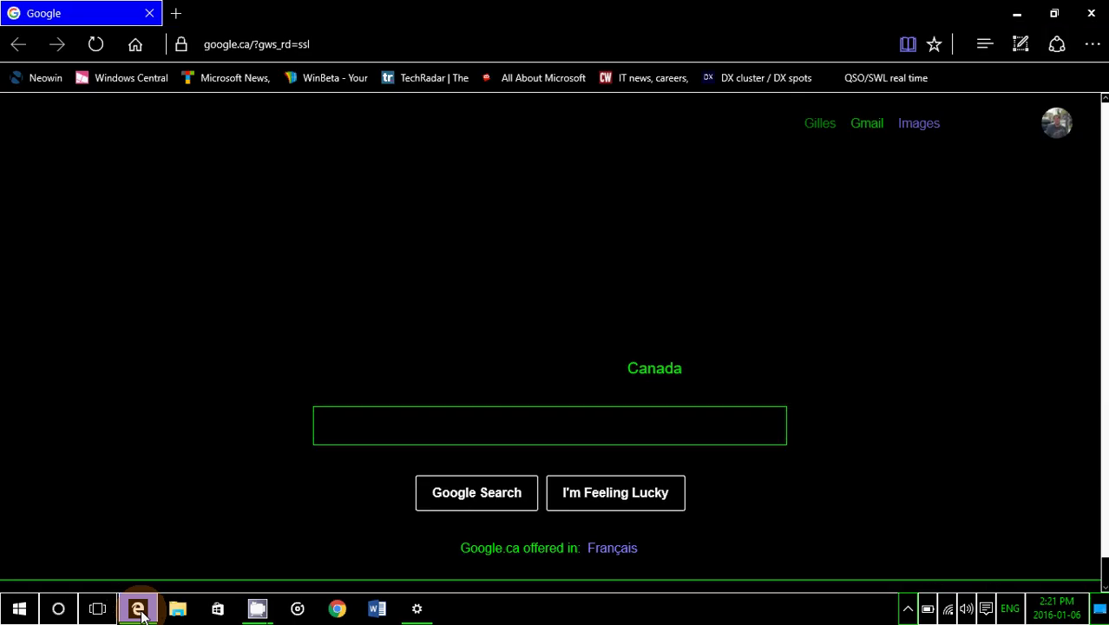
click(329, 45)
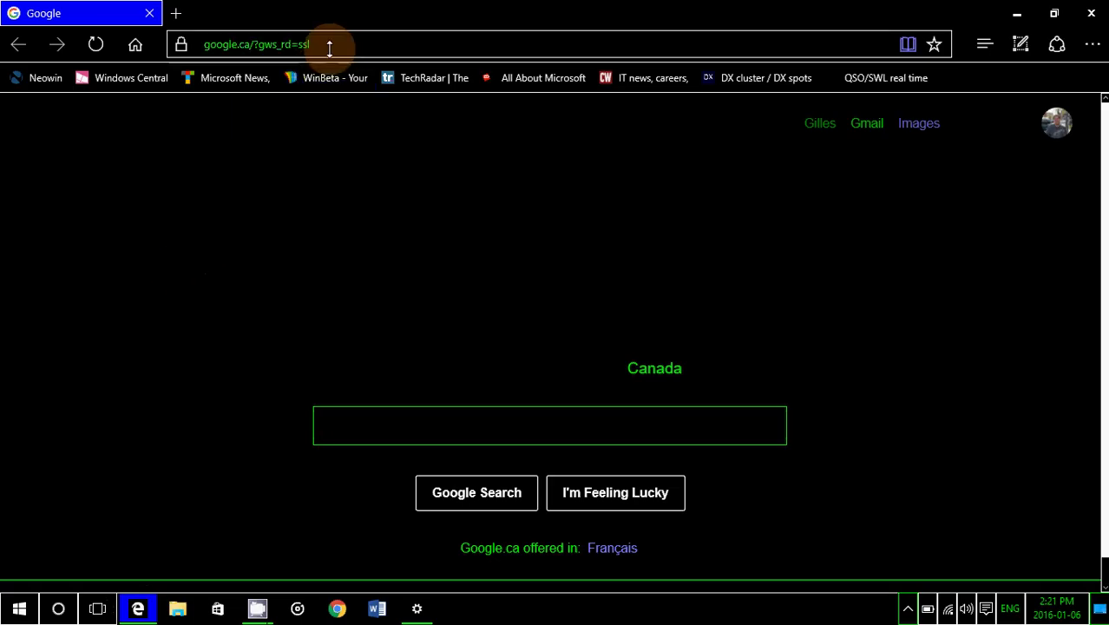
text(spaceweather.com/)
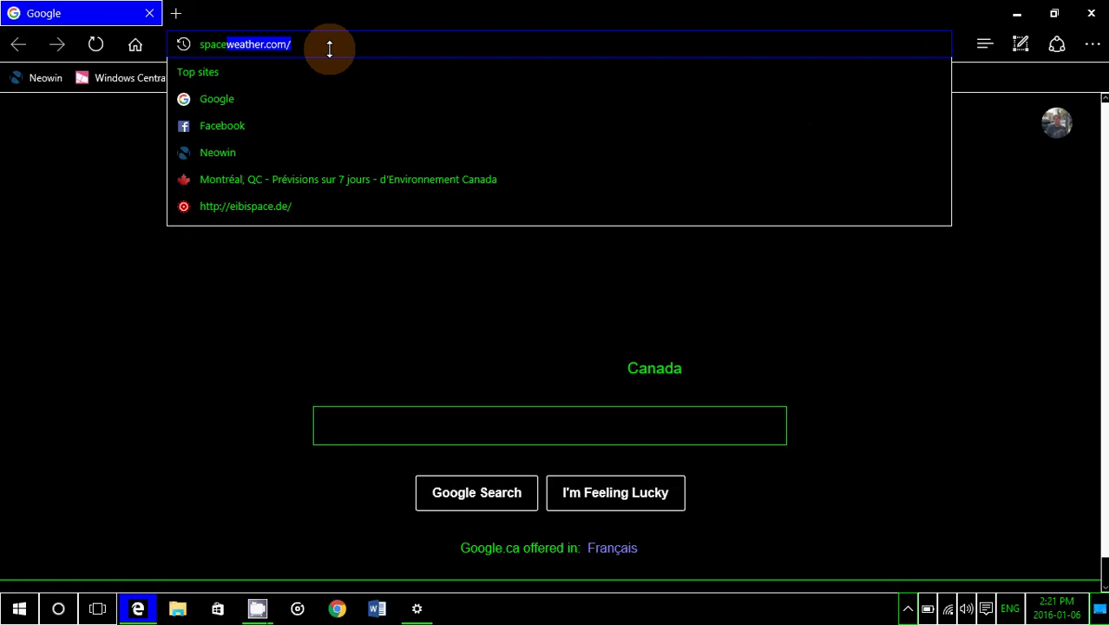
key(Return)
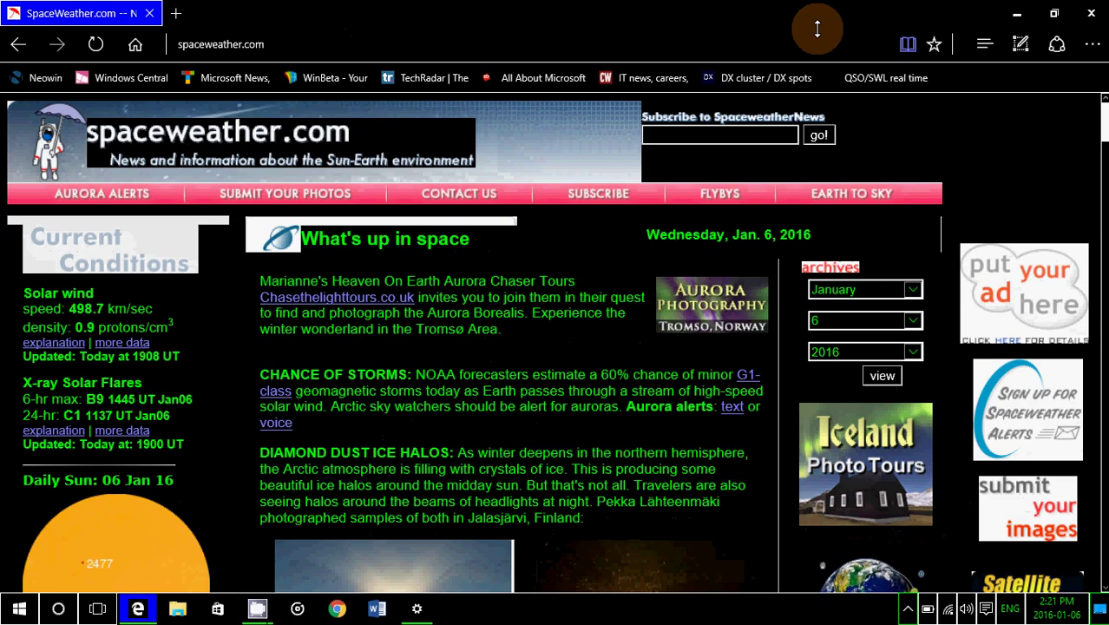
click(1057, 12)
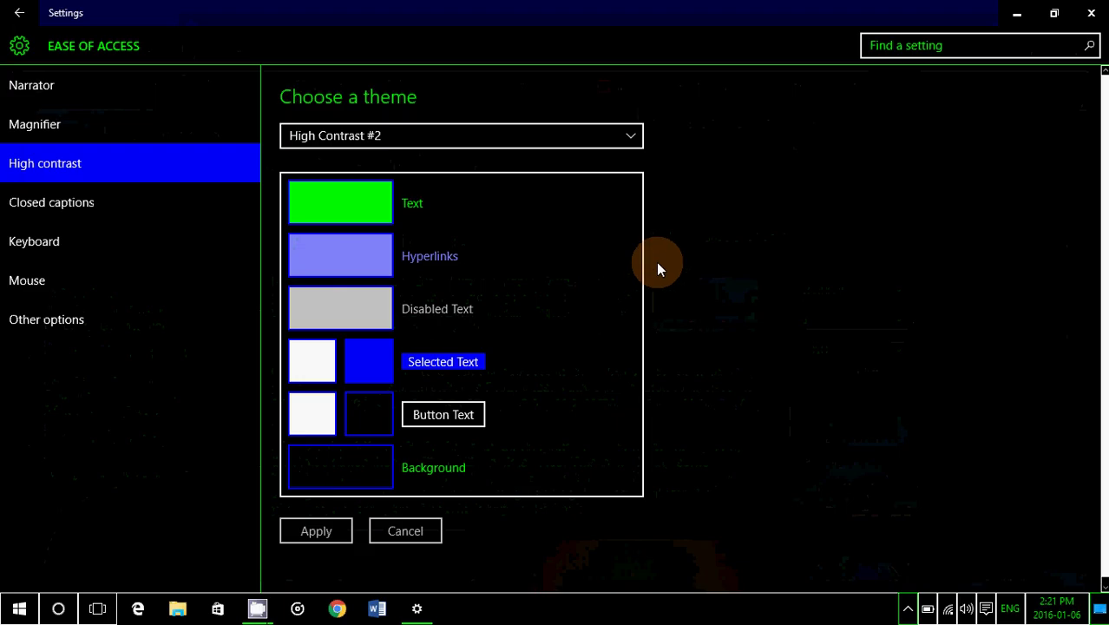
key(F9)
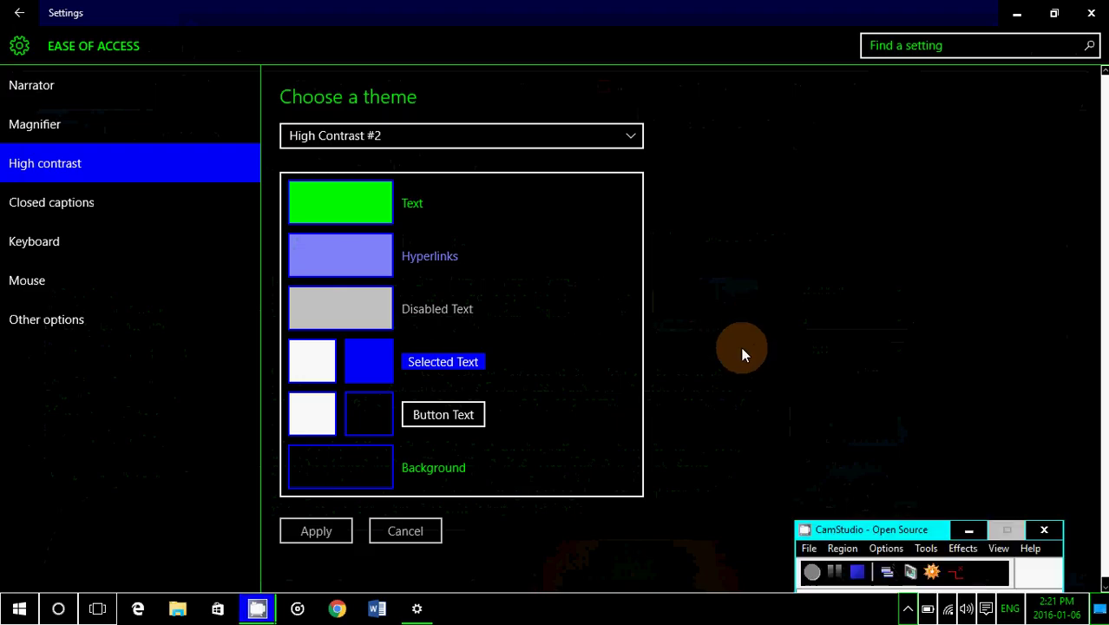
Try light grey and white as the High Contrast #2 theme's background colour.
click(349, 474)
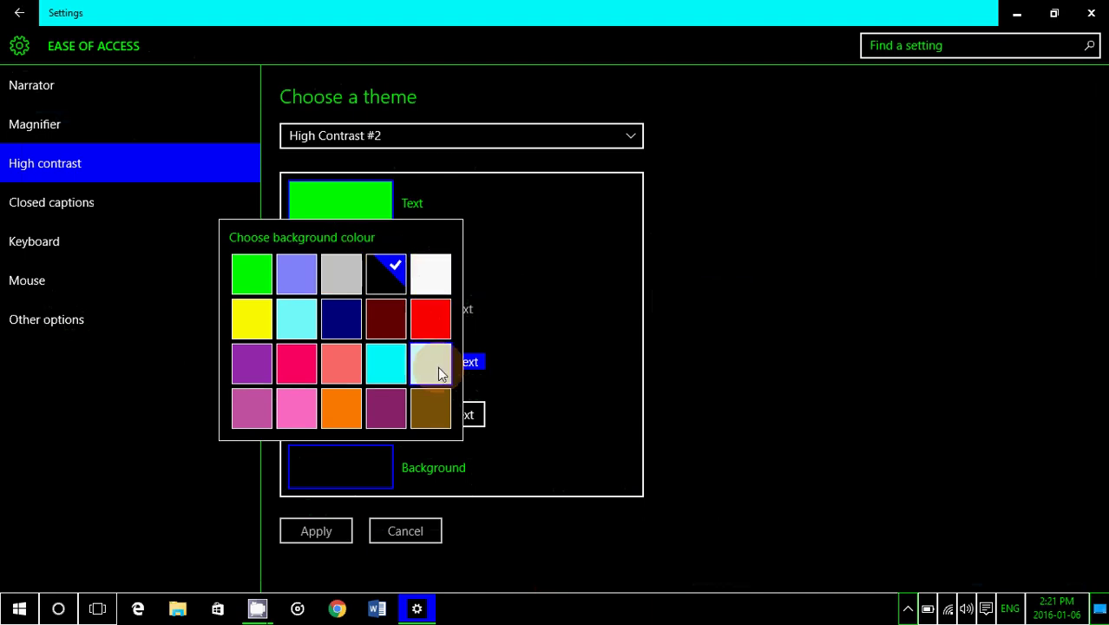
click(344, 283)
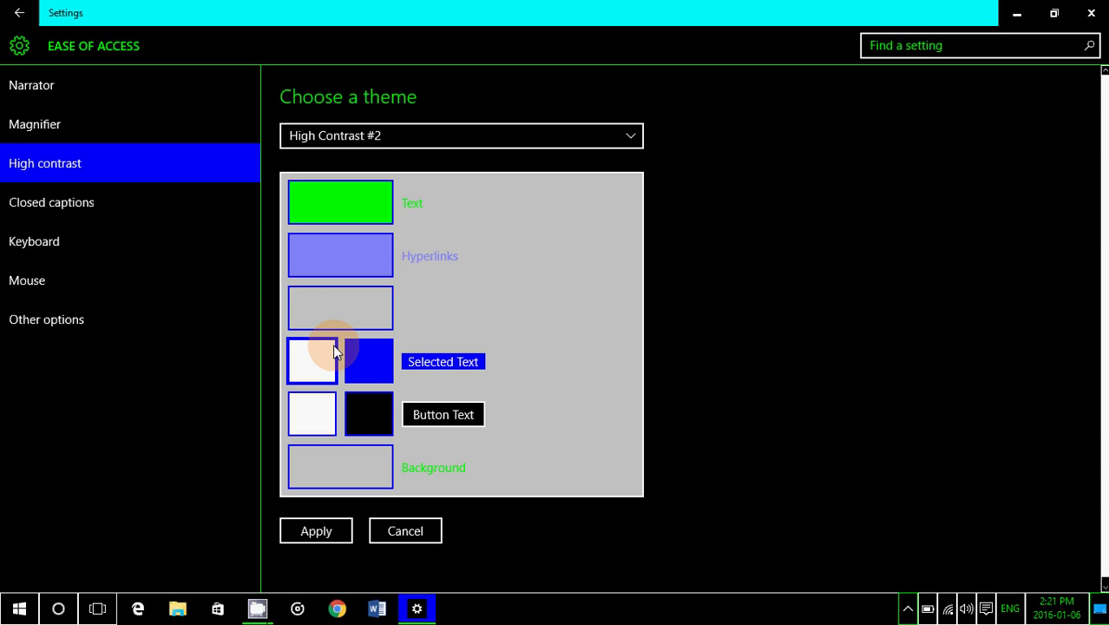
click(338, 474)
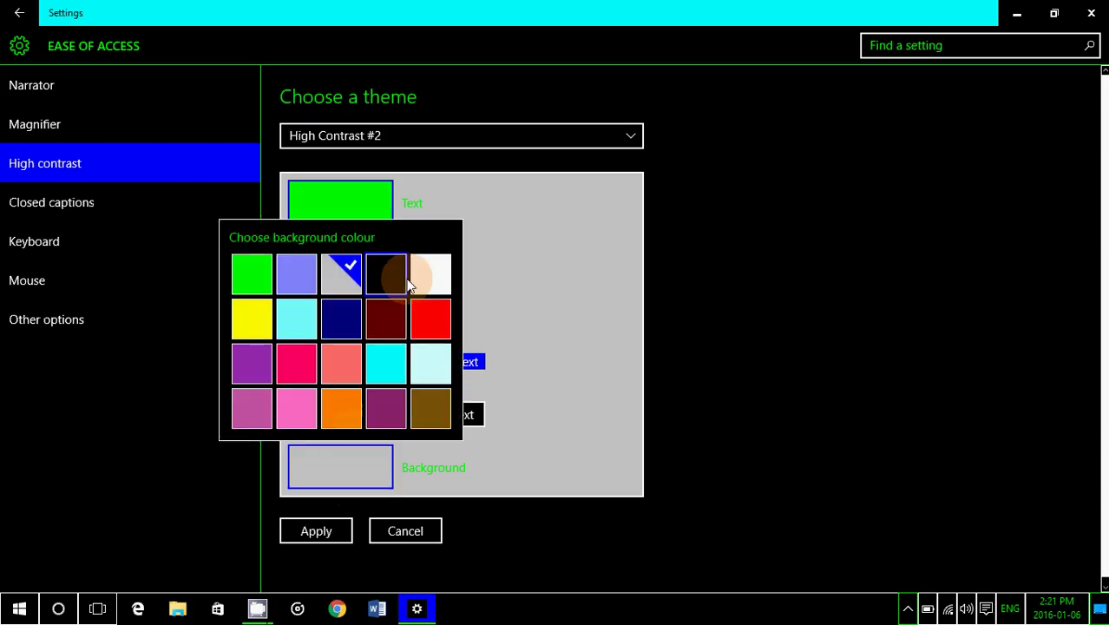
click(437, 275)
Set the background colour to pale cyan and save it as a new theme named with the owner's first name plus "favorite theme windows".
click(335, 482)
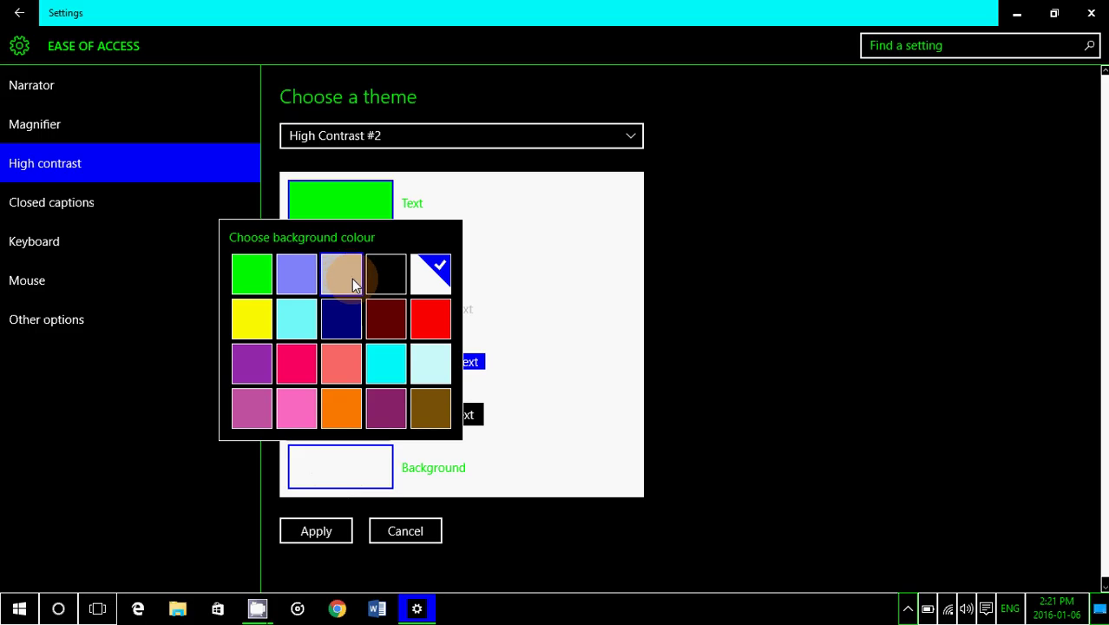
click(436, 363)
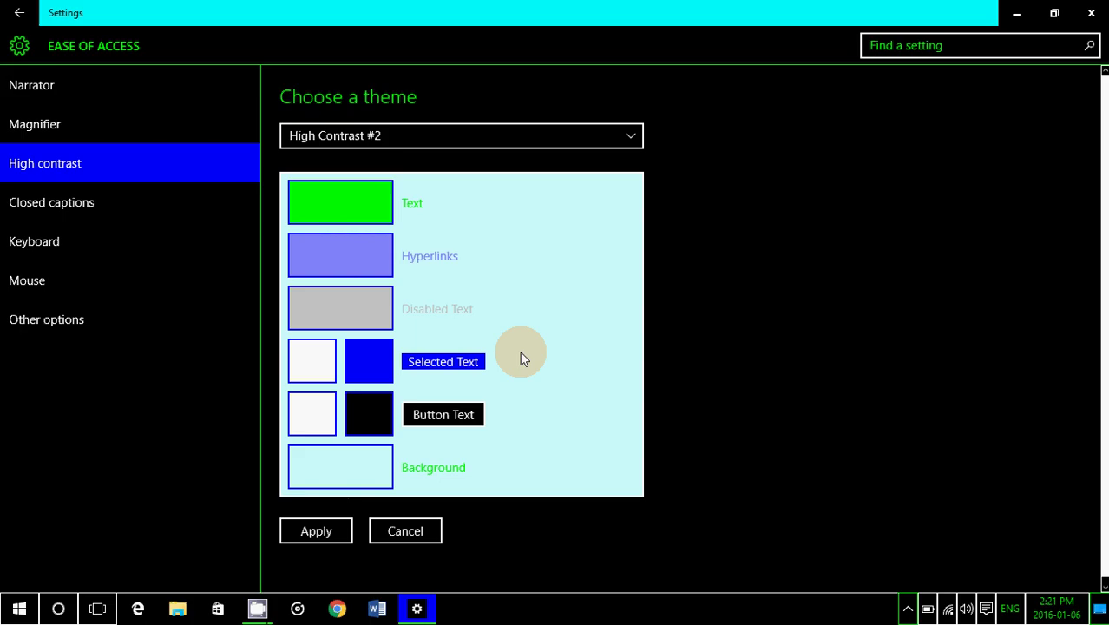
click(327, 531)
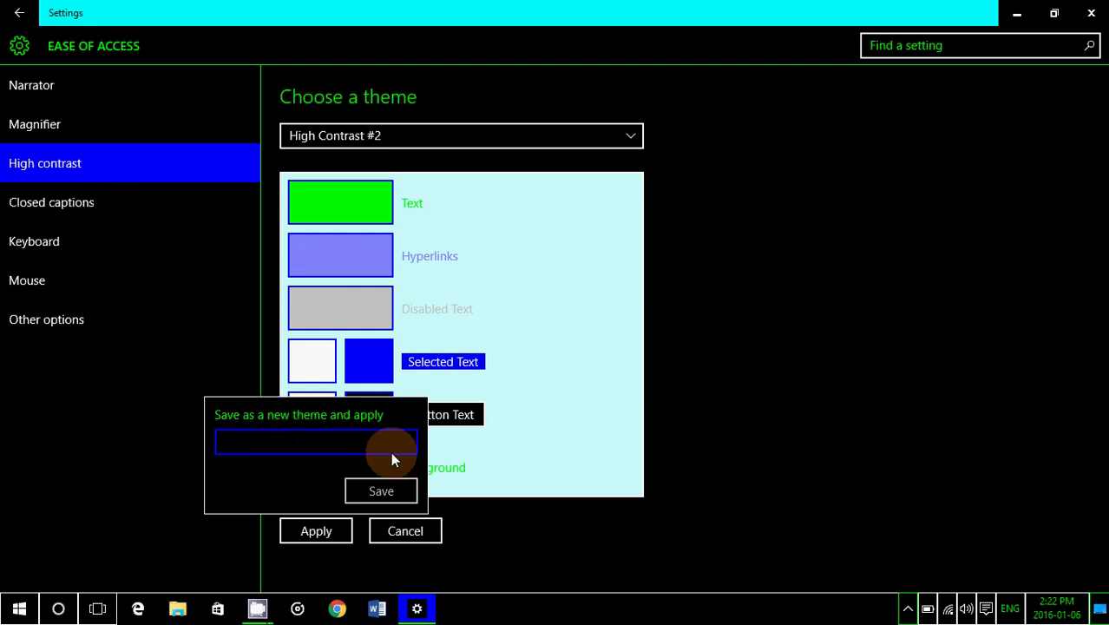
text(Gilles)
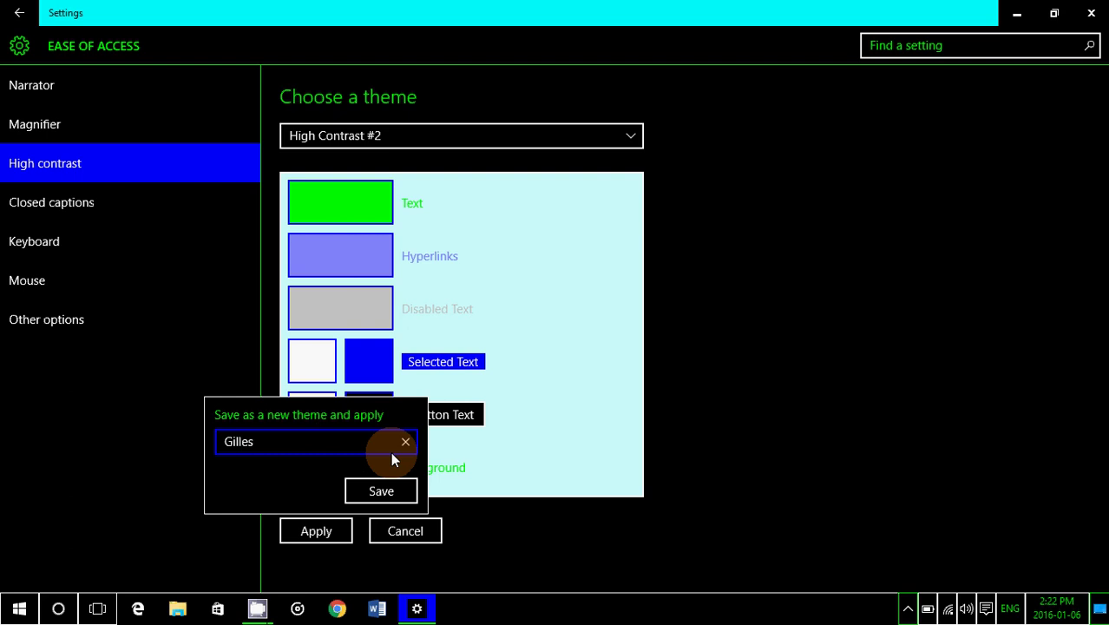
text( favorite theme windows)
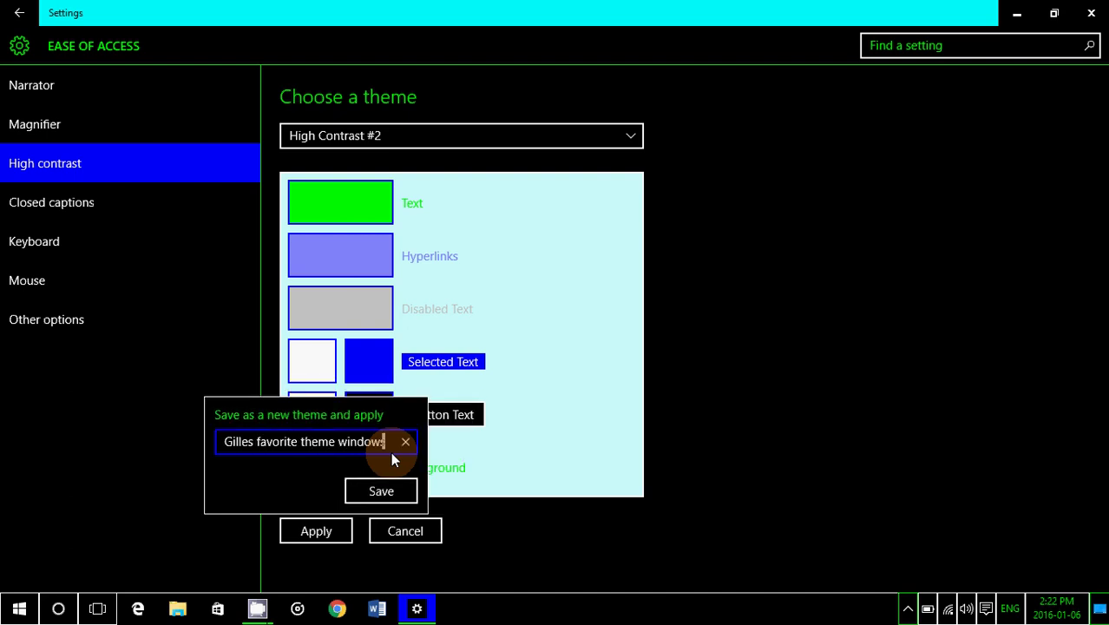
click(376, 485)
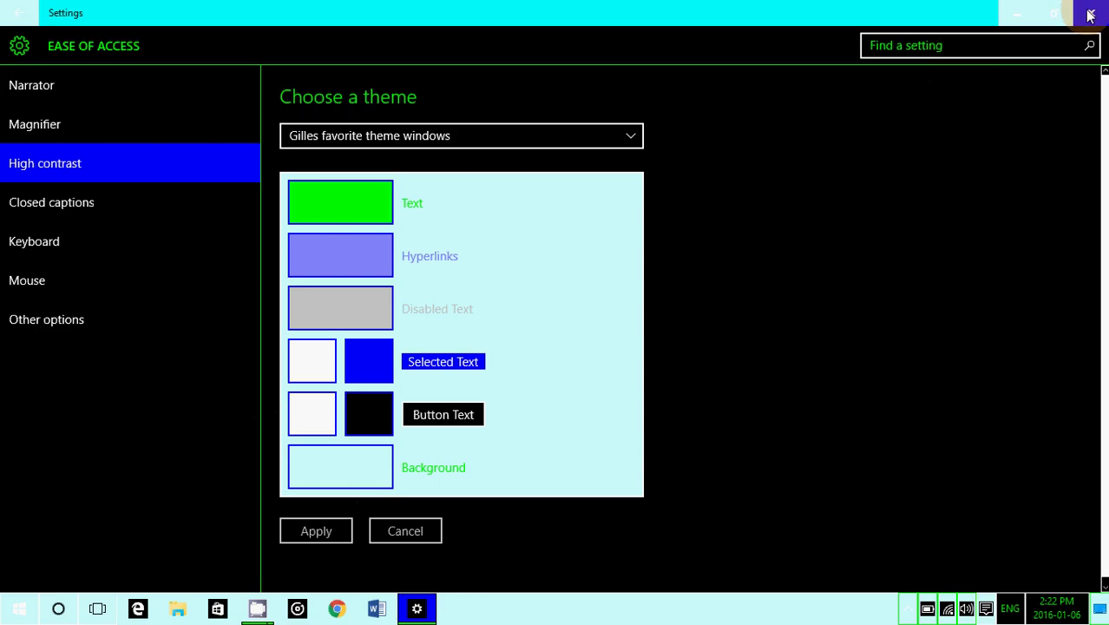
Examine the desktop and File Explorer in the new theme's colours and return to the high contrast settings.
click(1016, 12)
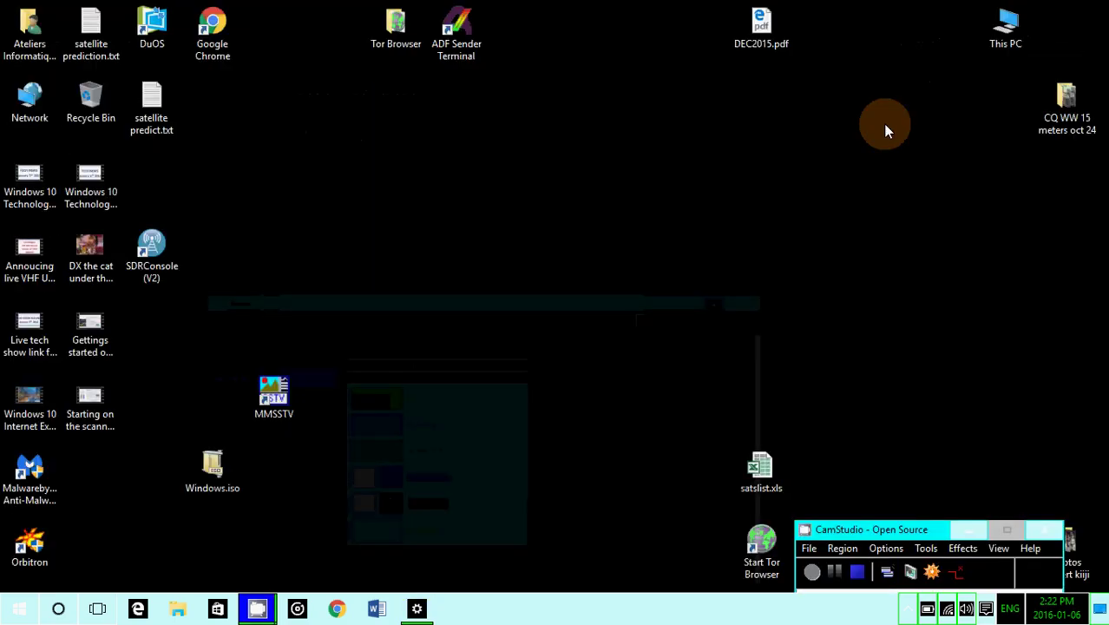
click(177, 609)
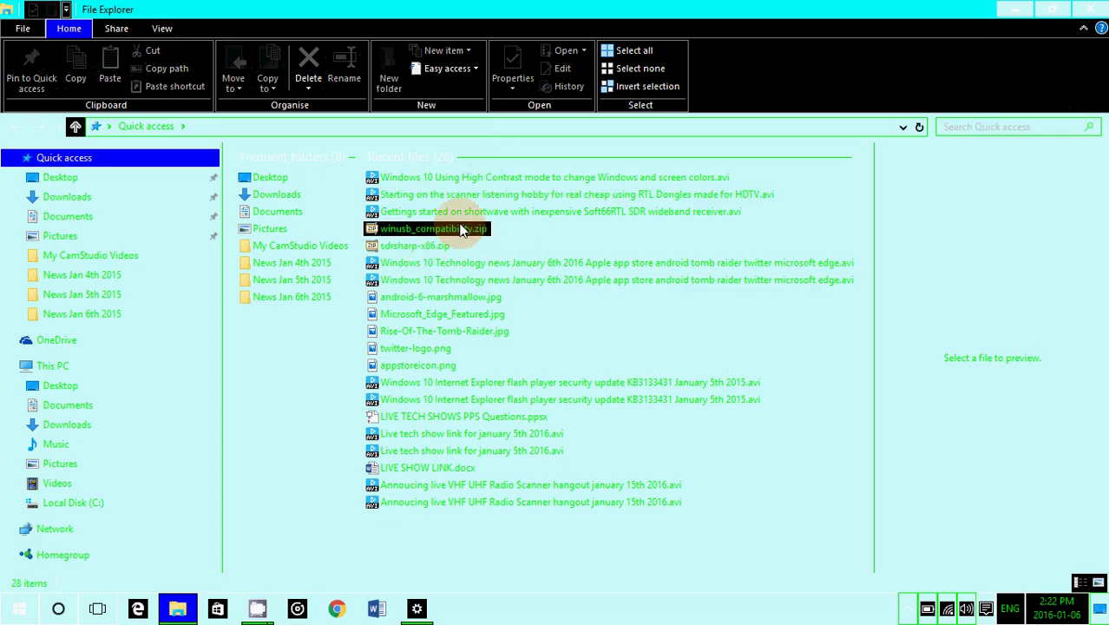
click(418, 607)
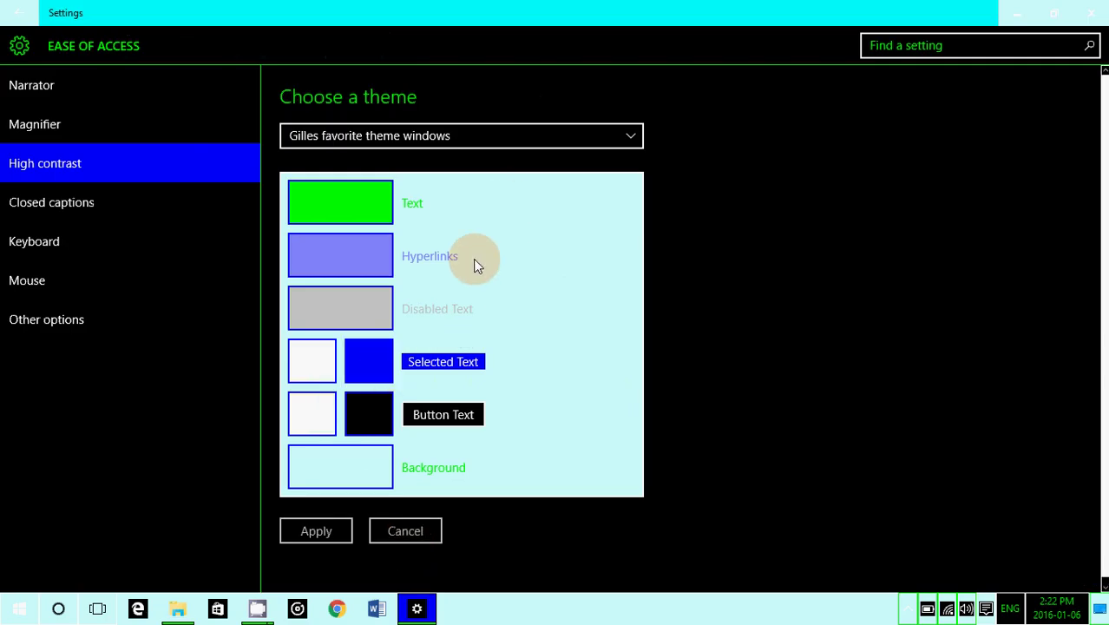
Set the theme's text colour to black and save it as a new theme named "new name".
click(357, 210)
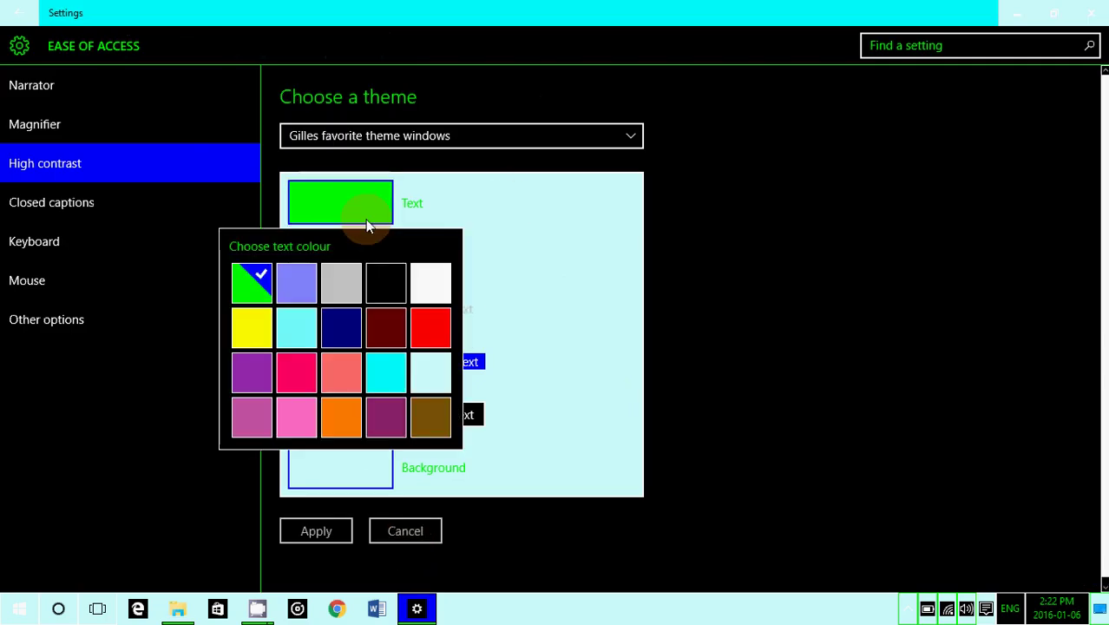
click(387, 283)
click(328, 531)
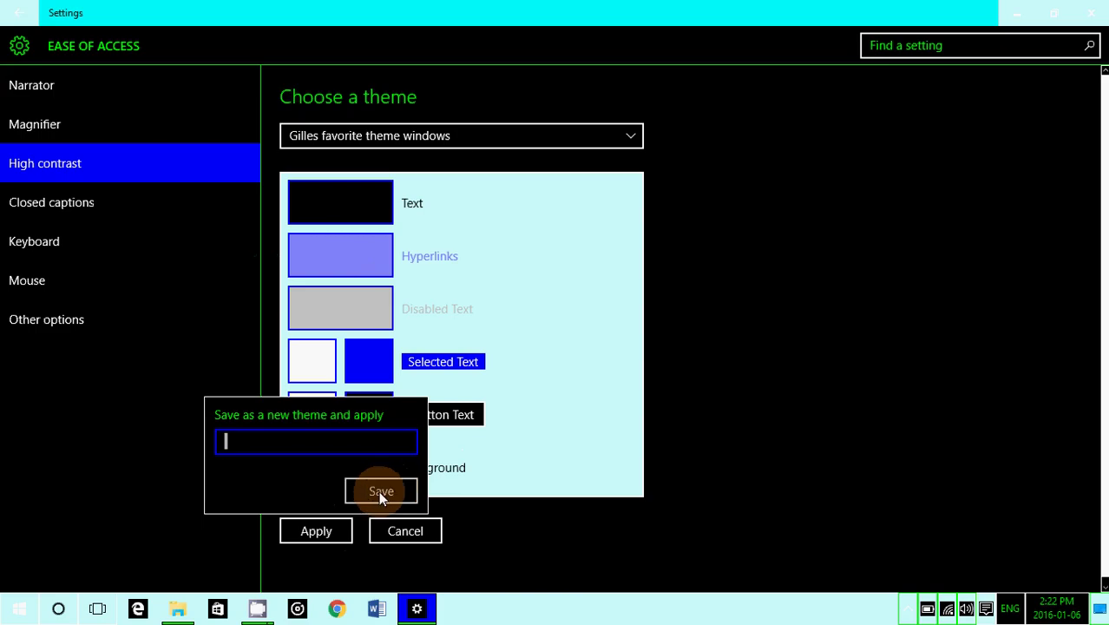
click(328, 440)
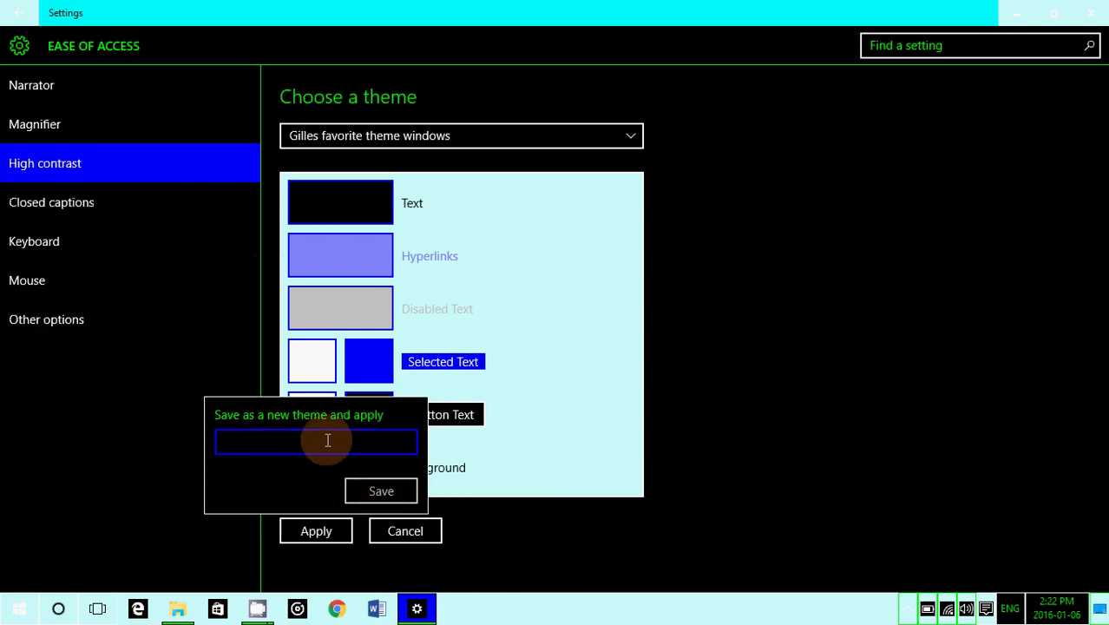
text(new )
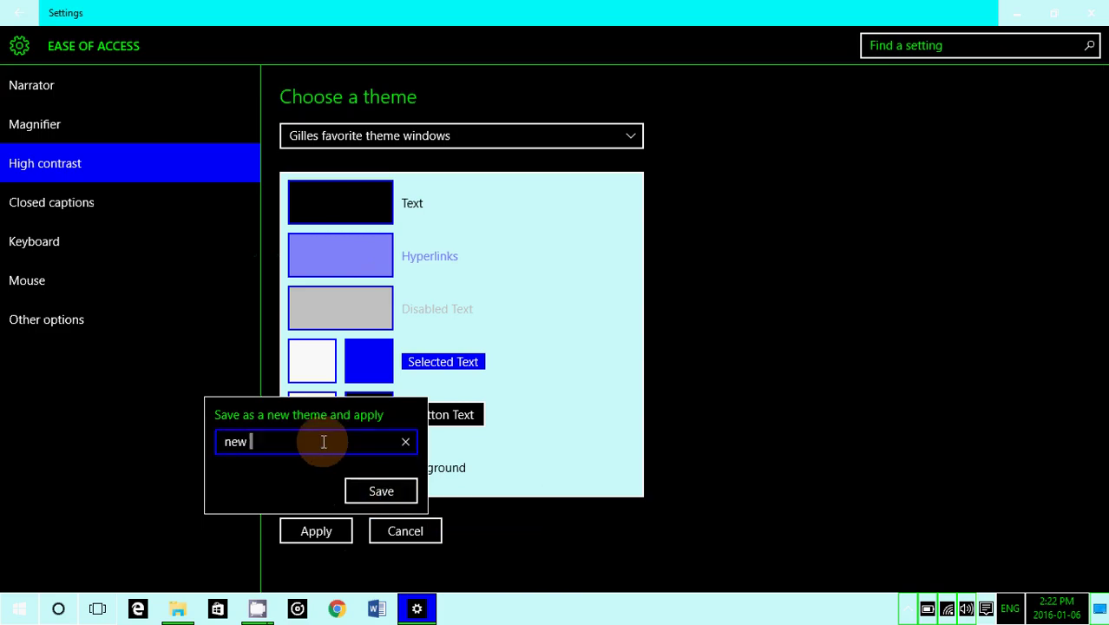
text(name)
click(381, 491)
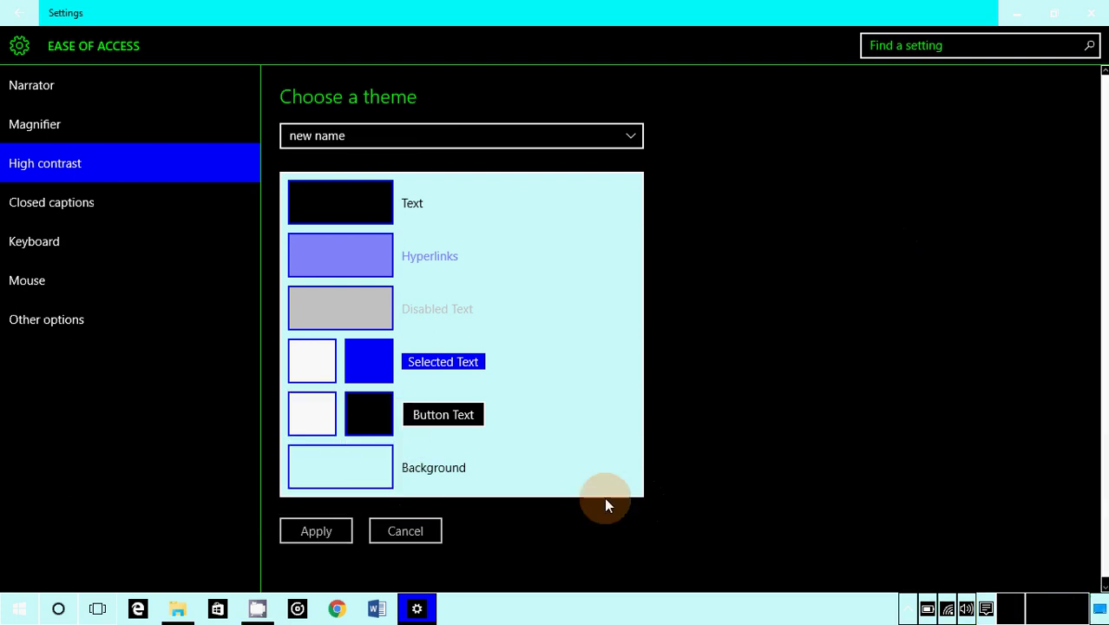
Examine File Explorer, Google Chrome and Microsoft Edge in the new theme's colours, close them and return to the high contrast settings.
click(257, 608)
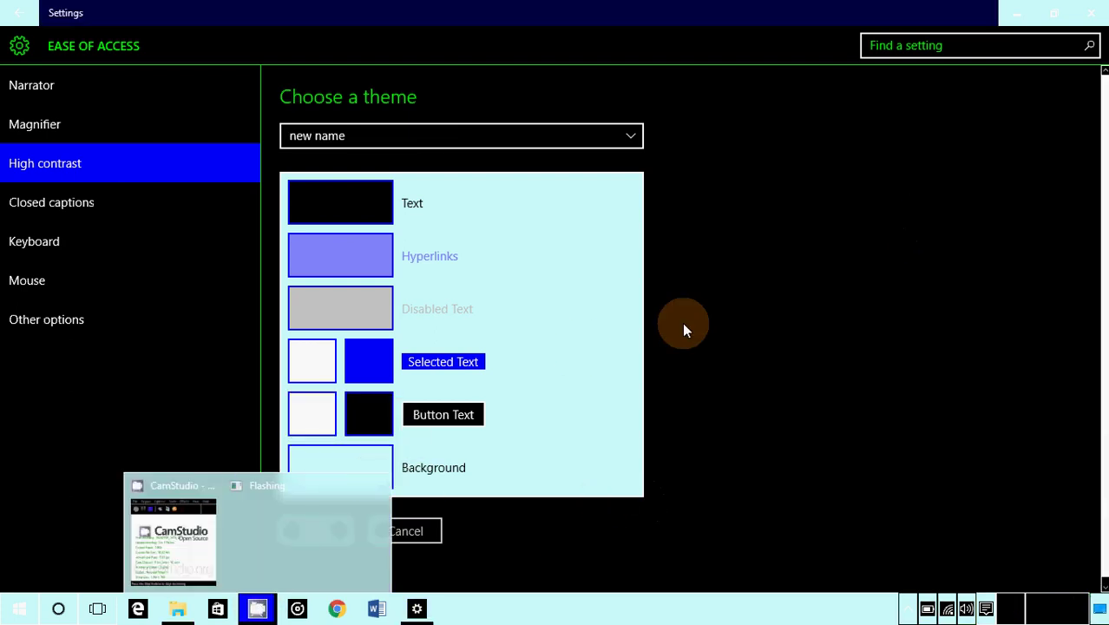
click(1012, 12)
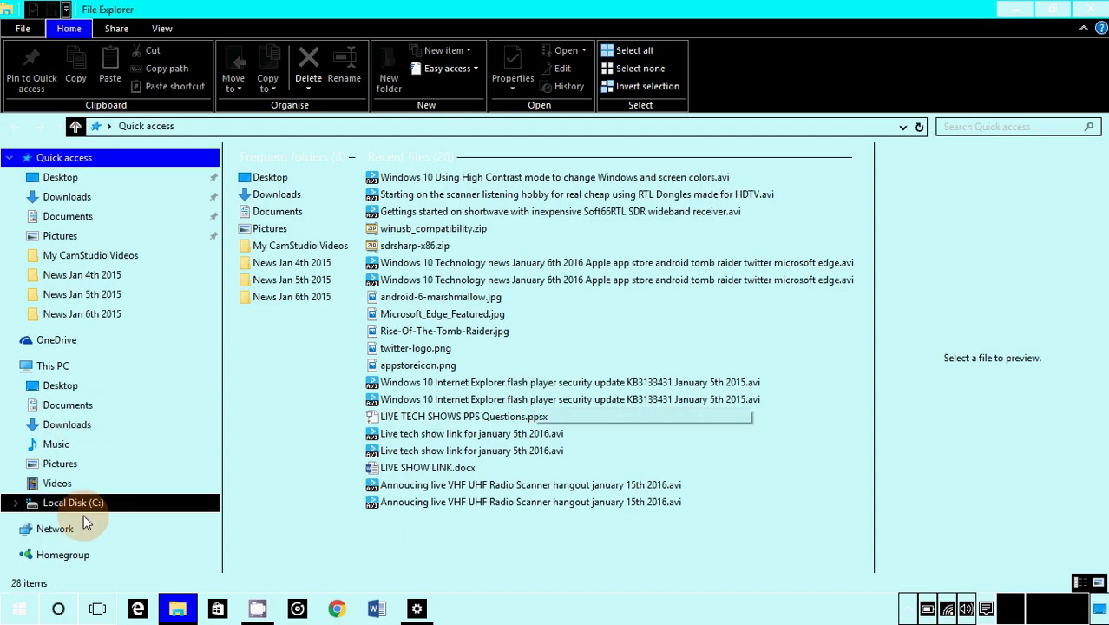
click(336, 608)
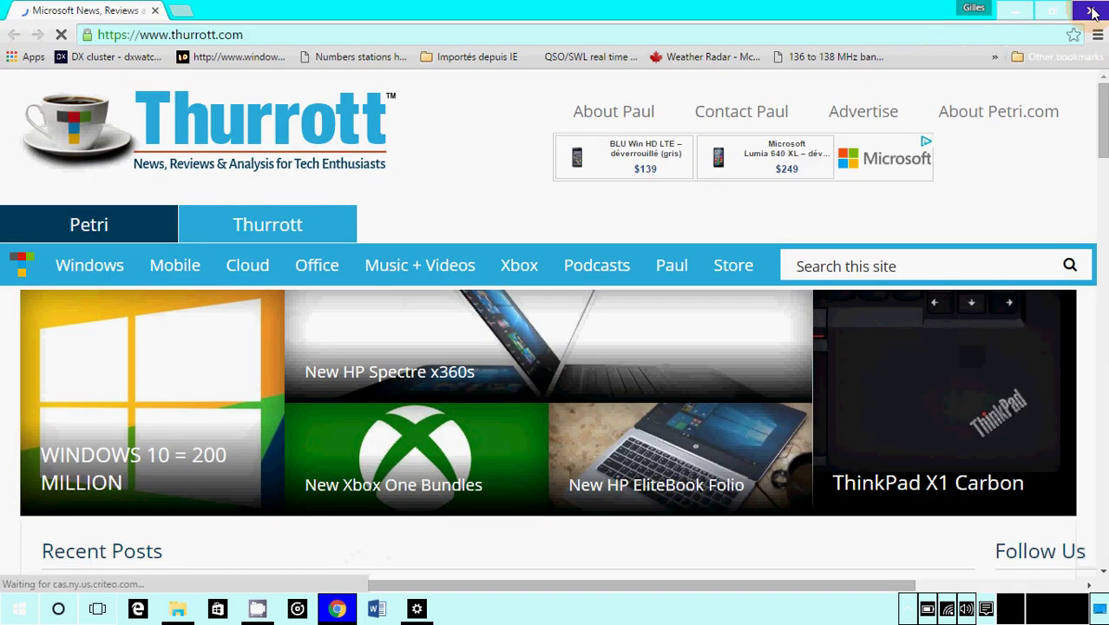
click(1091, 10)
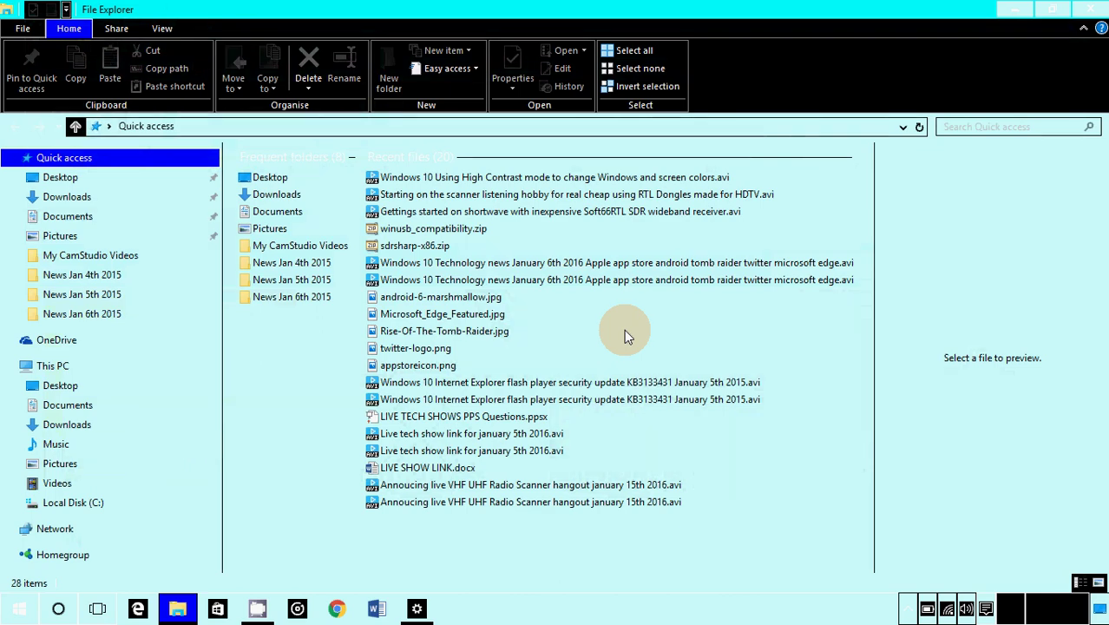
click(137, 608)
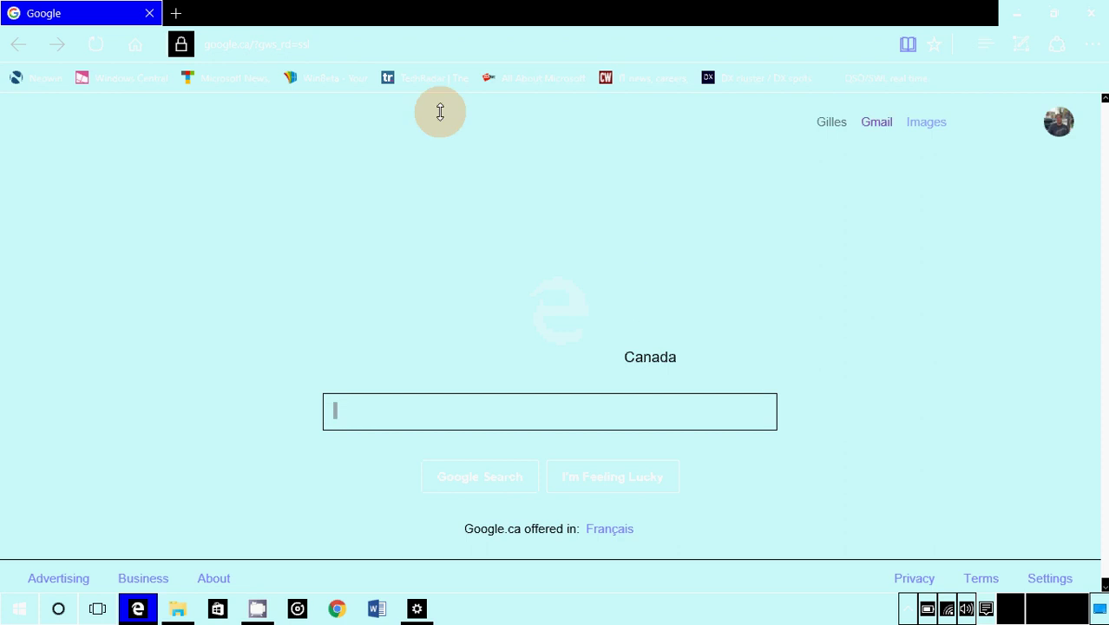
click(1091, 13)
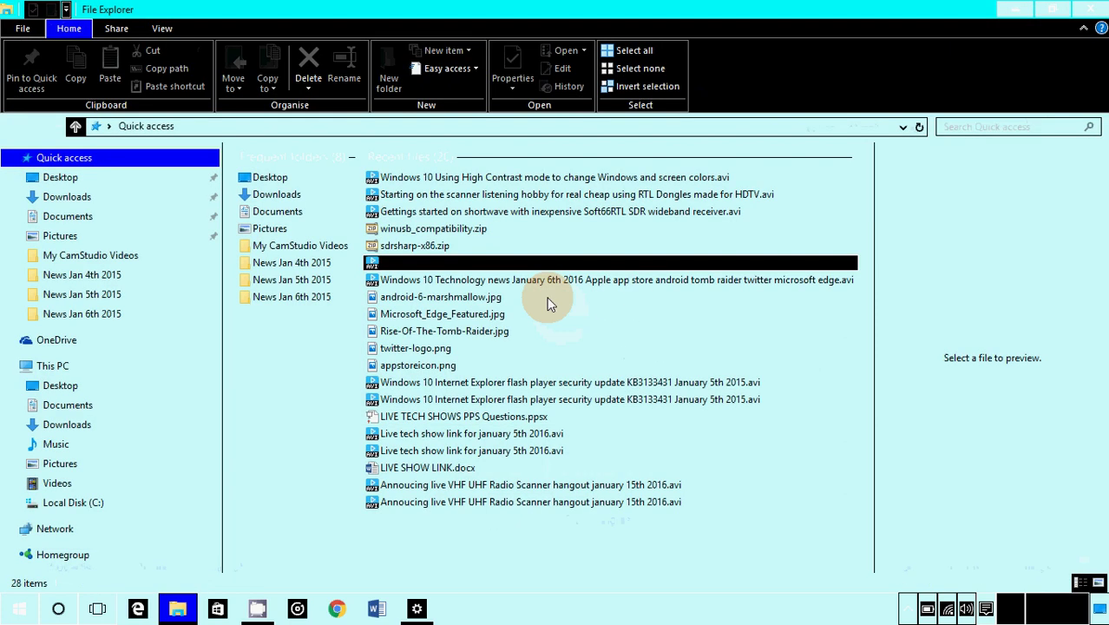
click(1092, 10)
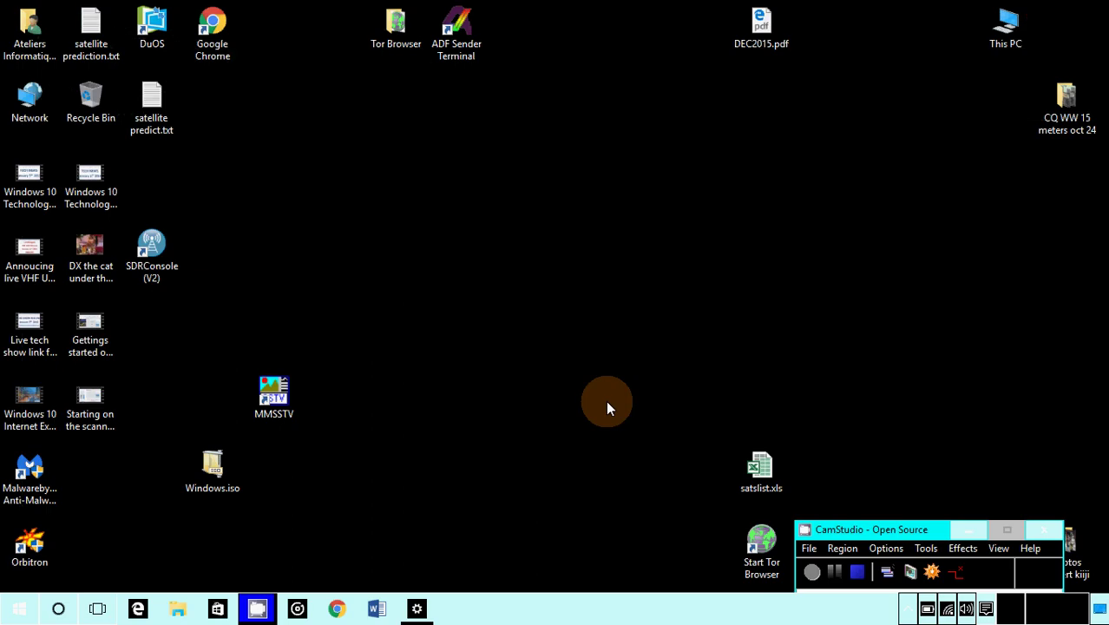
click(418, 609)
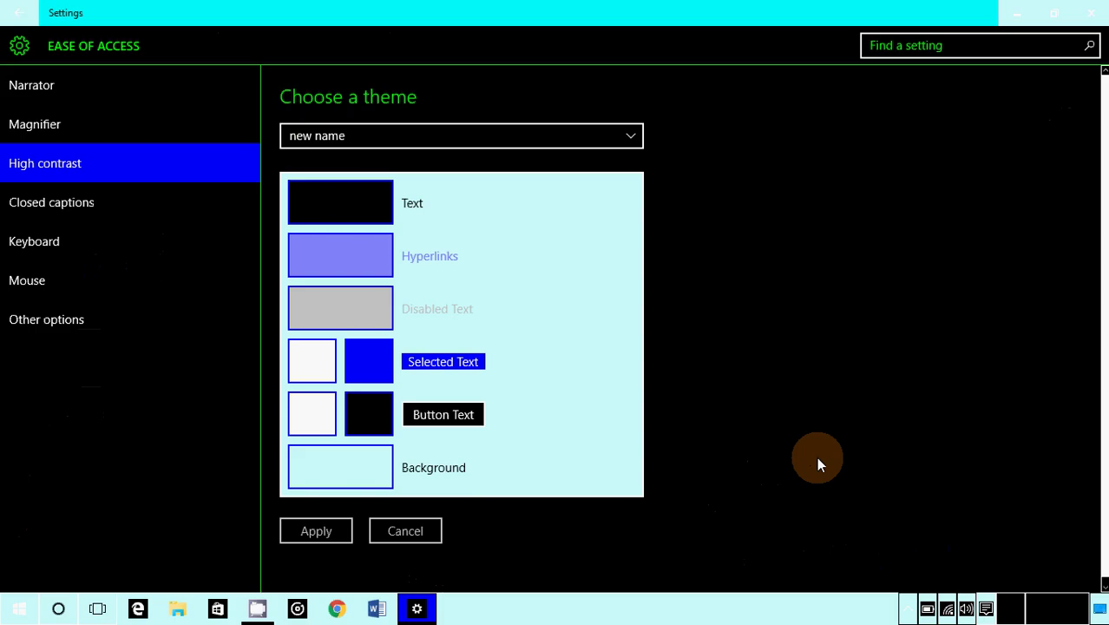
Turn off high contrast by applying the None theme and close the Settings window.
click(430, 138)
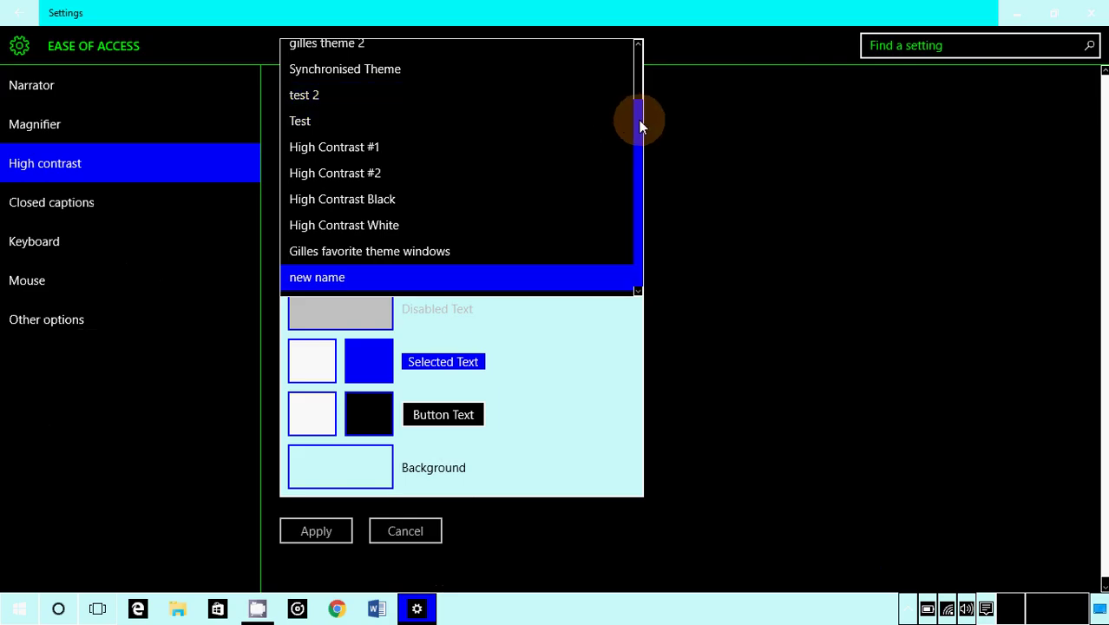
drag(638, 124, 638, 43)
click(535, 55)
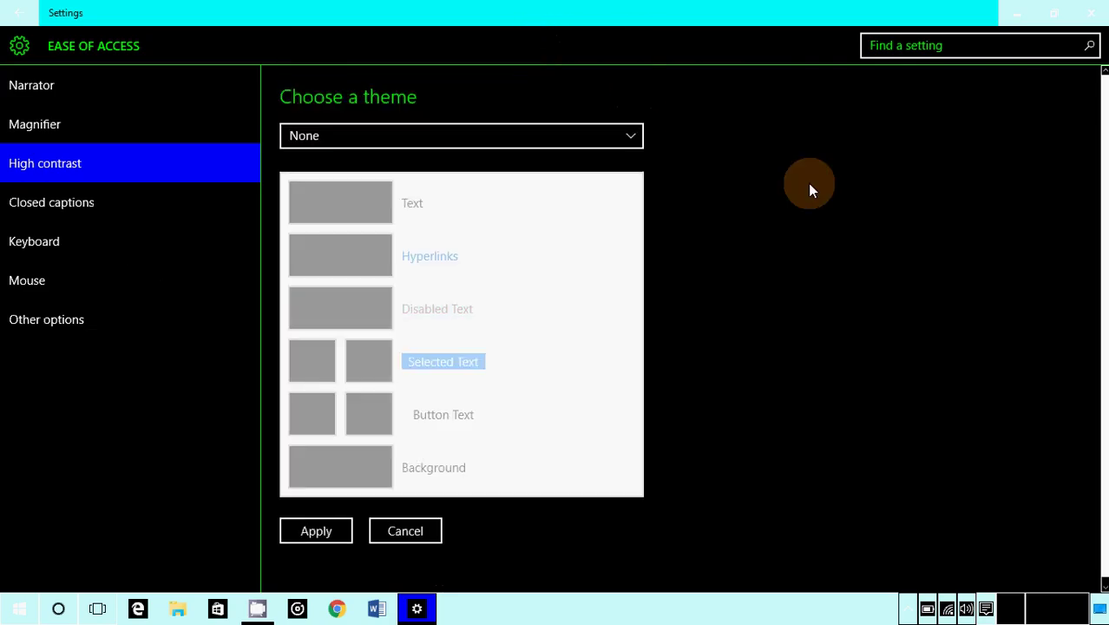
click(335, 528)
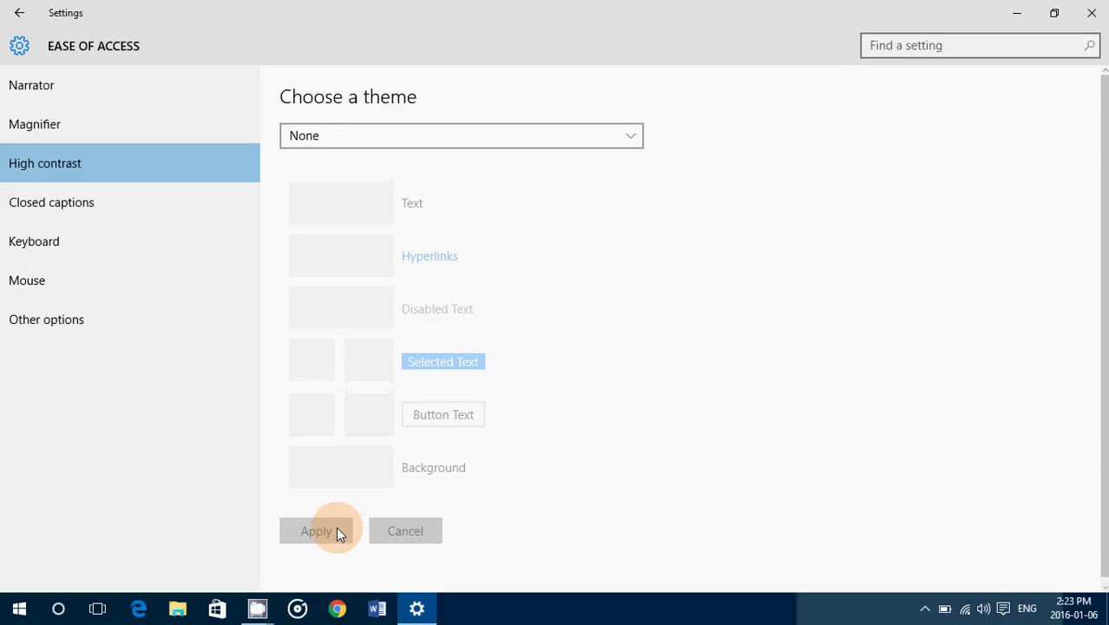
click(1091, 12)
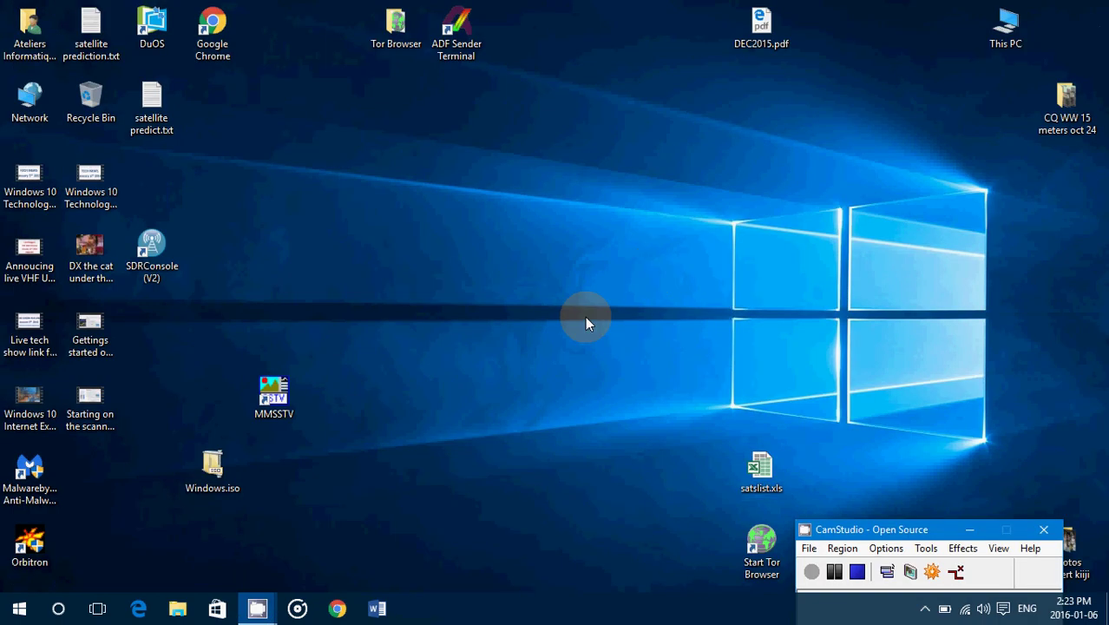
Switch to Microsoft Edge to check its appearance with high contrast off and close the browser.
click(137, 607)
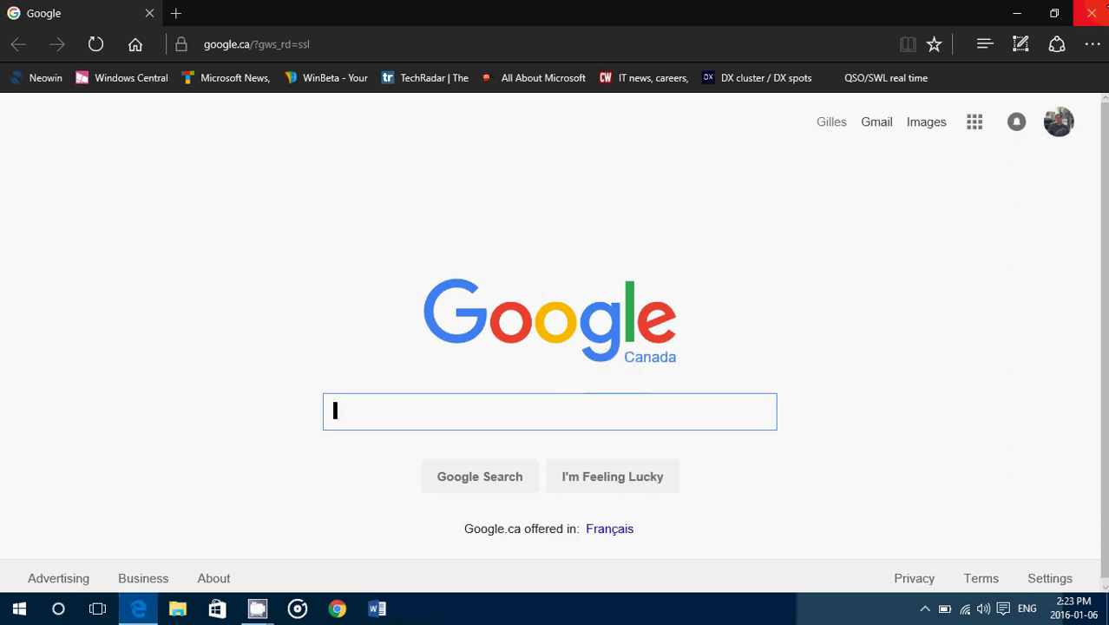
click(1091, 12)
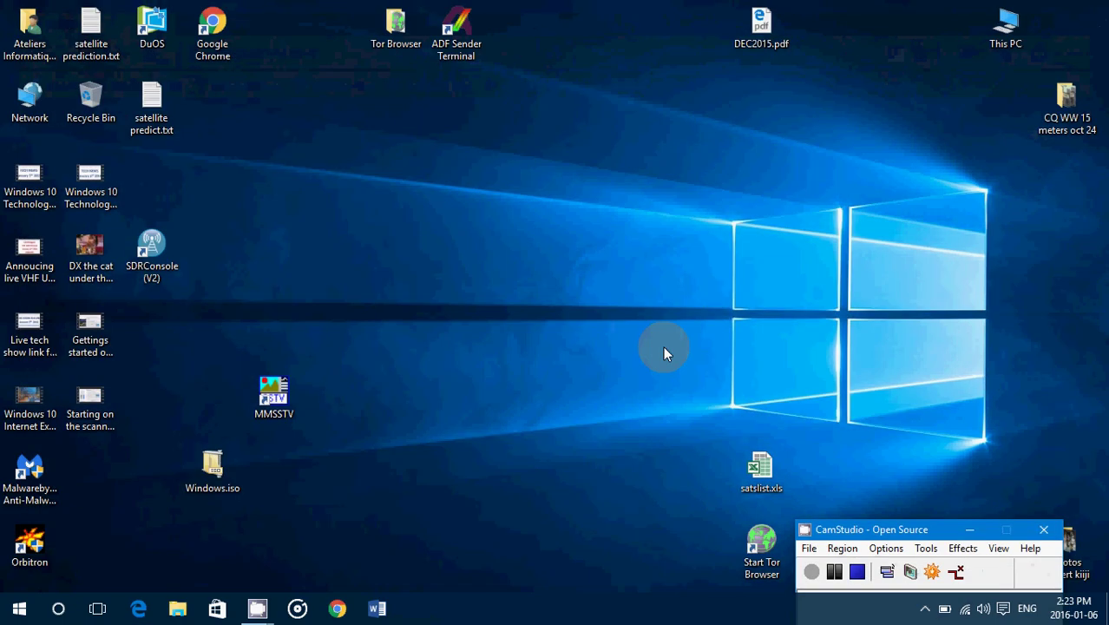